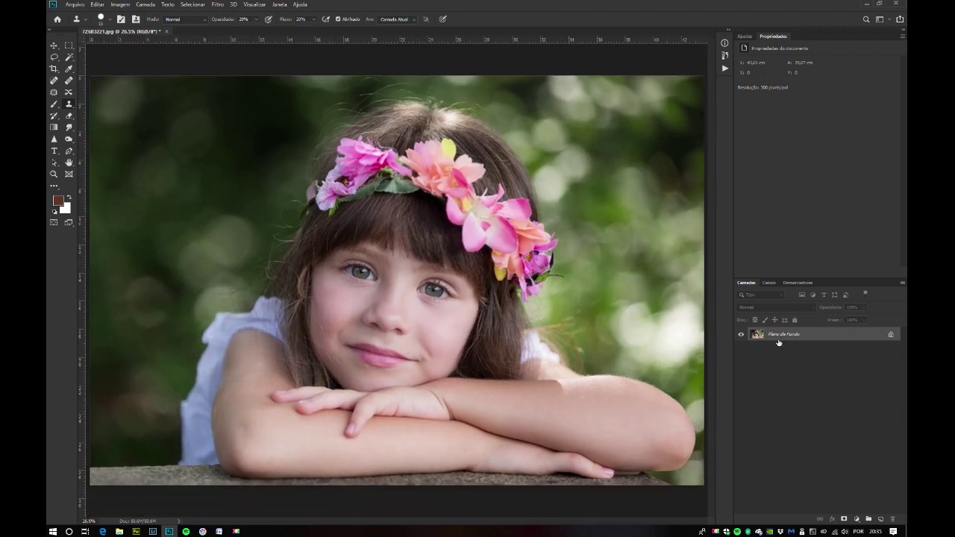
Duplicate the background layer and set the copy's blend mode to Clarear (Lighten).
key("ctrl+j")
left_click(757, 307)
left_click(747, 369)
left_click(786, 379)
double_click(755, 337)
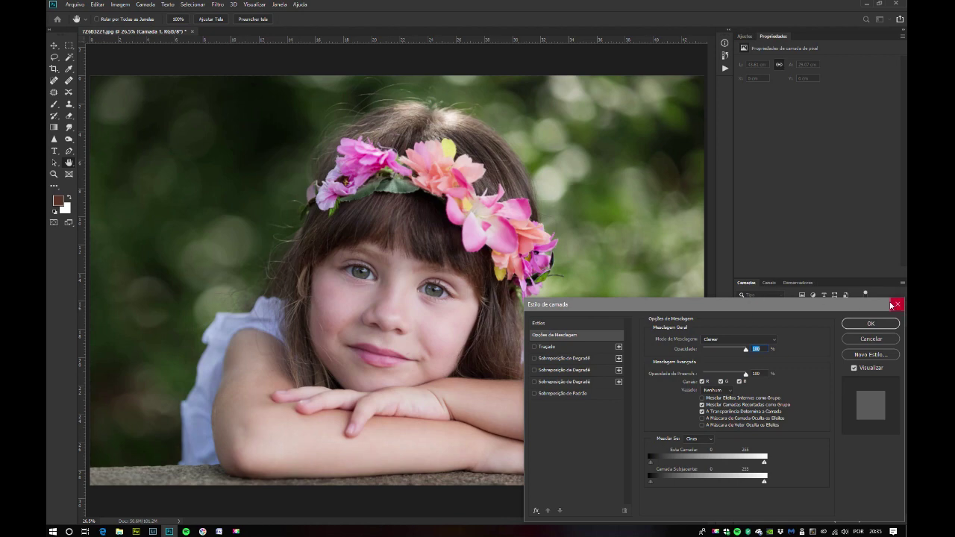
left_click(897, 305)
Remove the small dark marks around the mouth, chin and cheeks with the Spot Healing Brush on the Clarear layer.
left_click(54, 81)
scroll(426, 331, "up", 4)
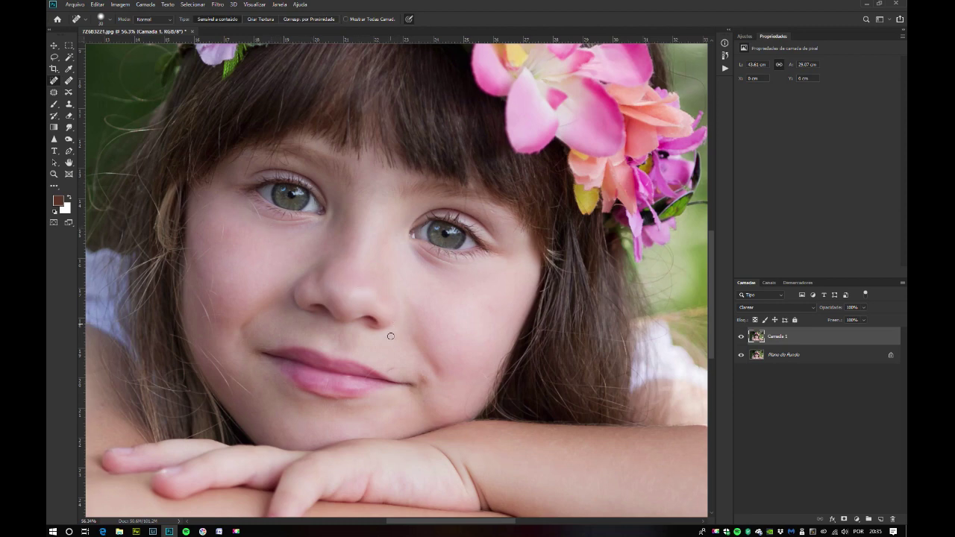
scroll(390, 337, "up", 3)
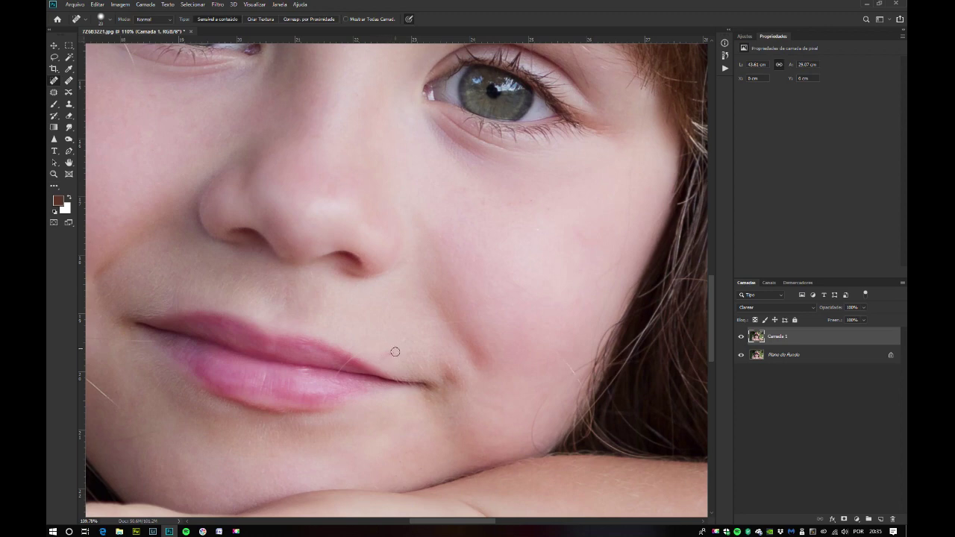
left_click_drag(436, 334, 458, 284)
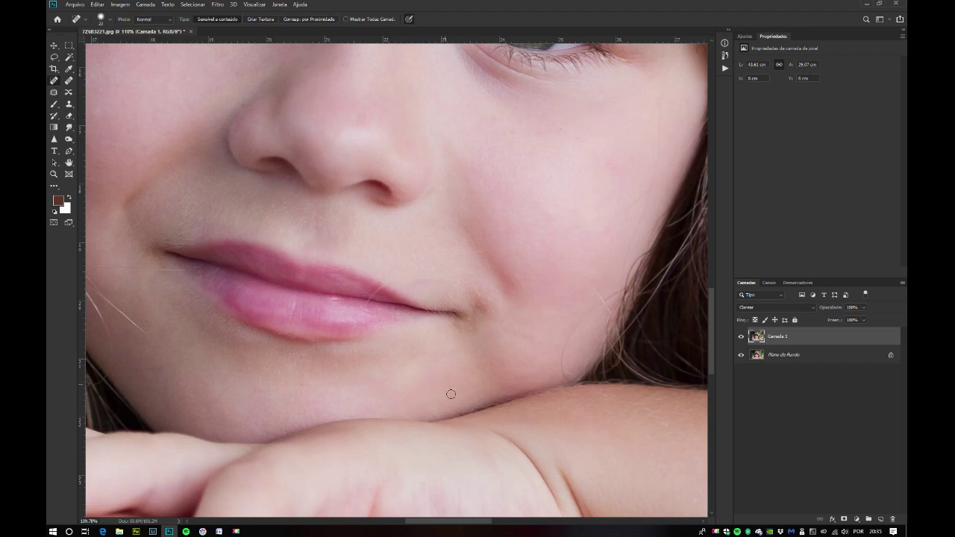
left_click_drag(339, 369, 509, 413)
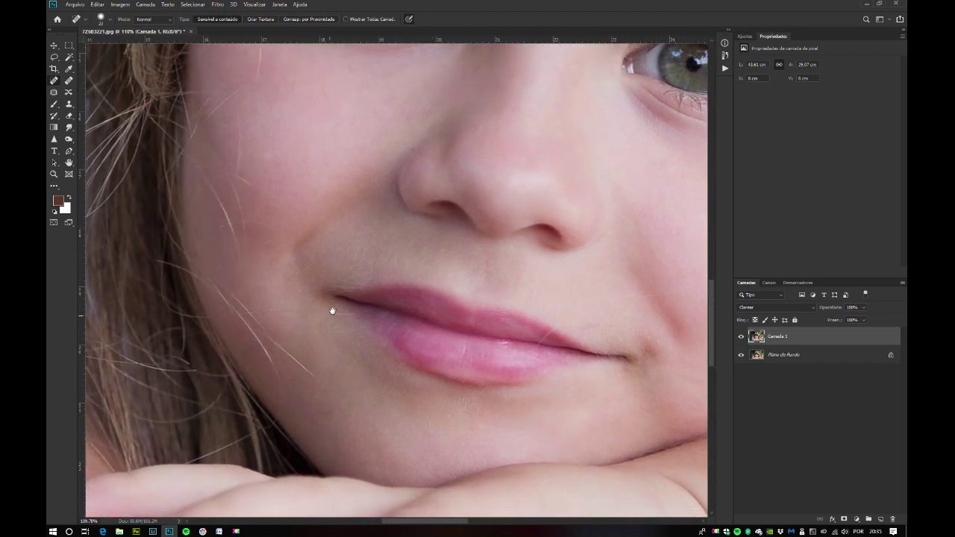
left_click_drag(330, 313, 388, 388)
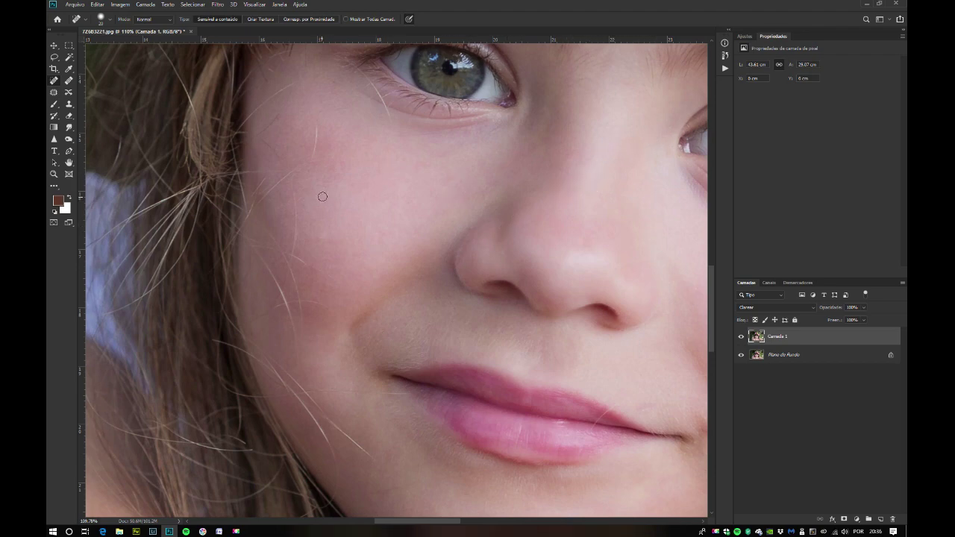
left_click_drag(409, 156, 407, 238)
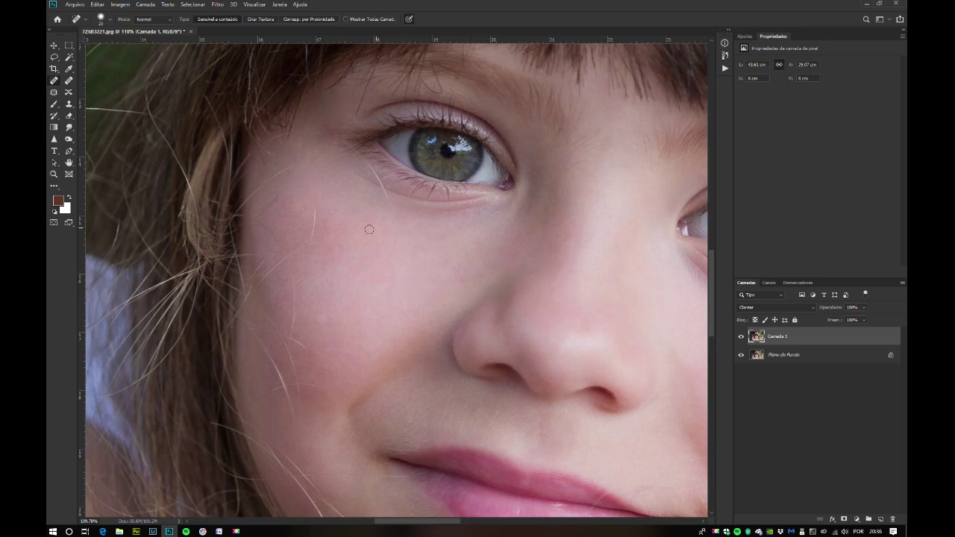
left_click_drag(540, 223, 404, 285)
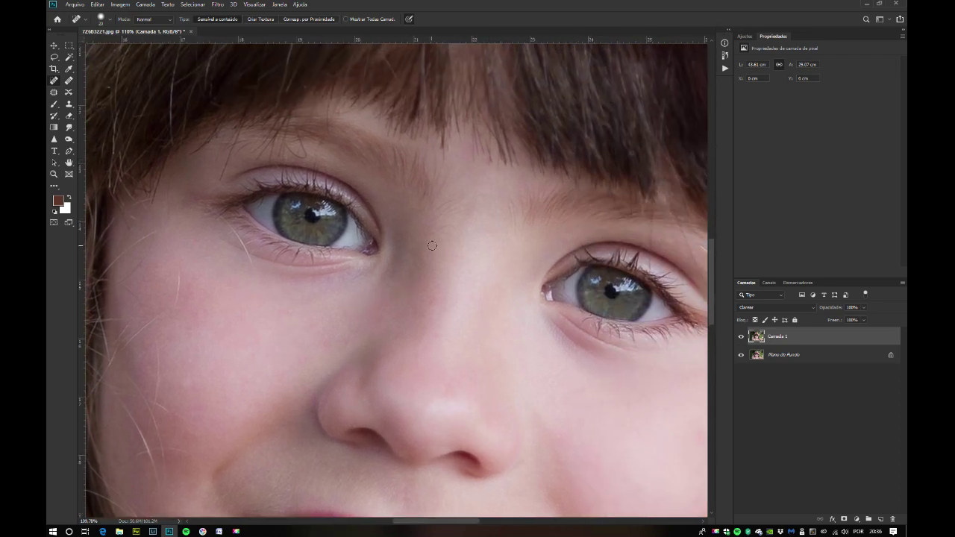
Clean the fine dark marks from the whites of both eyes using a smaller Spot Healing Brush.
key("bracketleft")
scroll(355, 247, "up", 4)
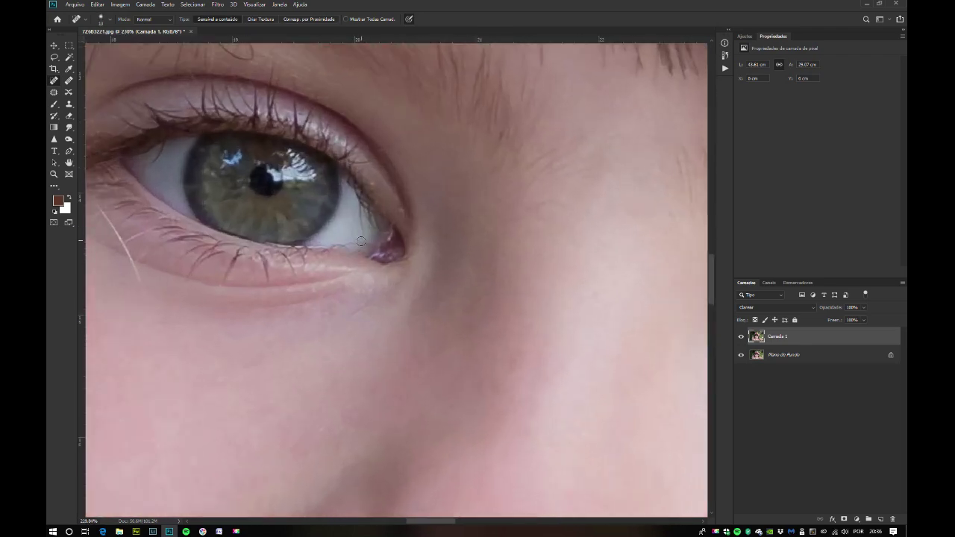
left_click_drag(338, 219, 385, 249)
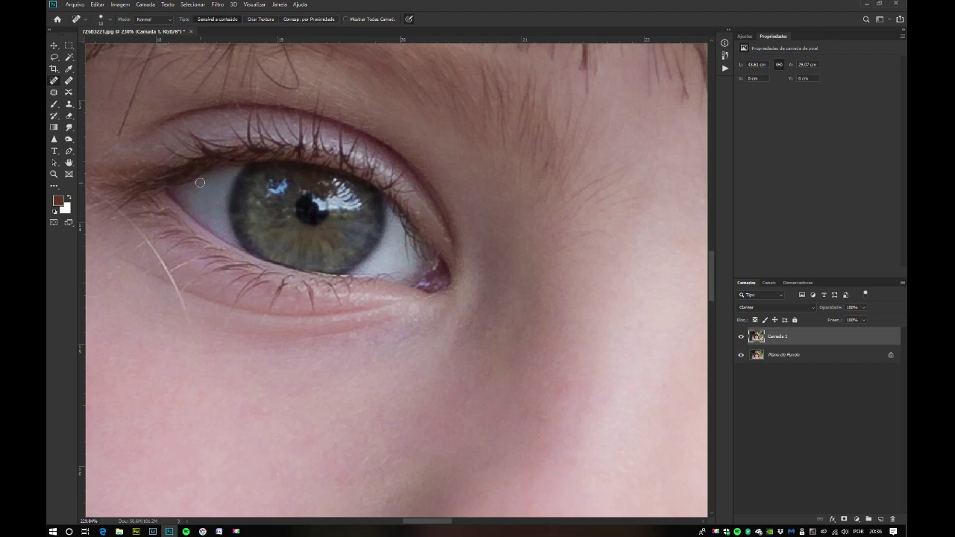
scroll(423, 222, "right", 8)
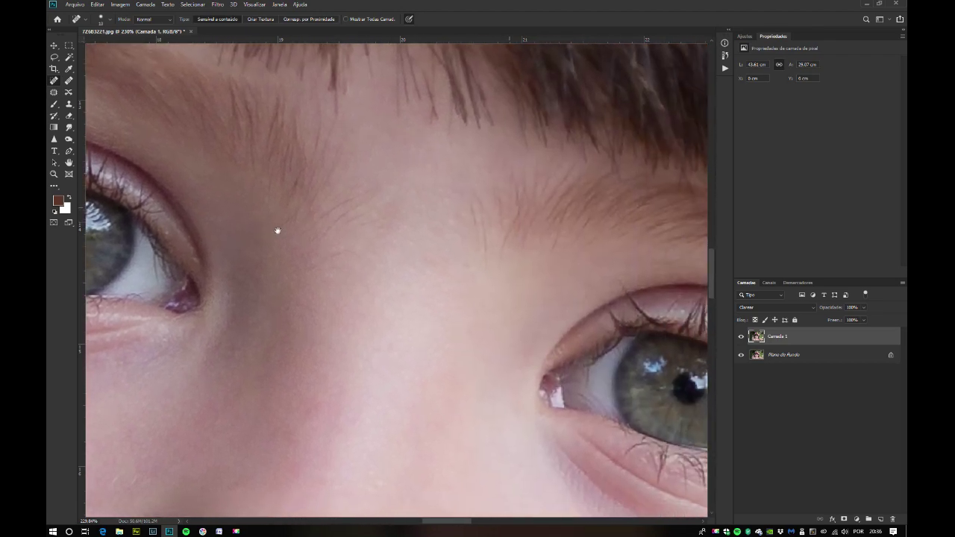
left_click_drag(480, 258, 347, 211)
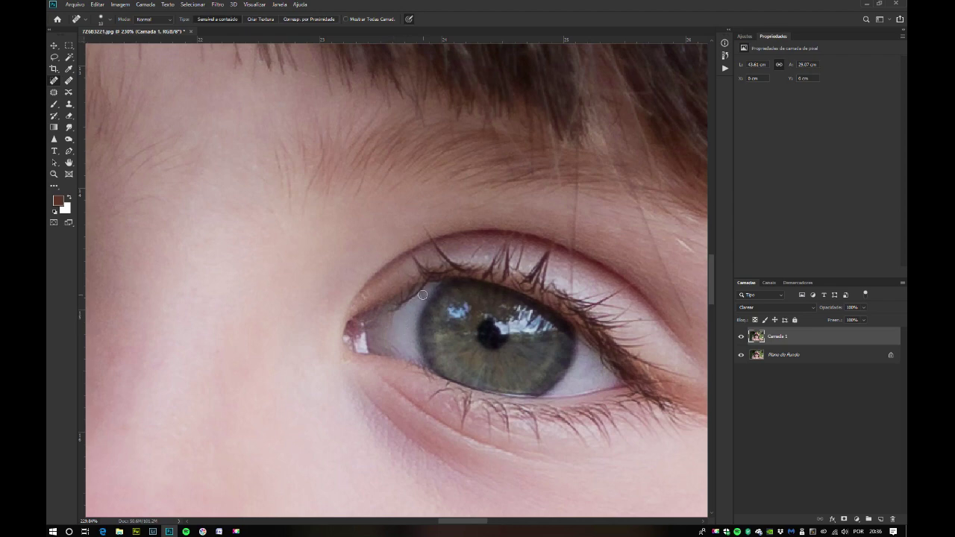
left_click_drag(566, 347, 499, 295)
scroll(500, 296, "down", 5)
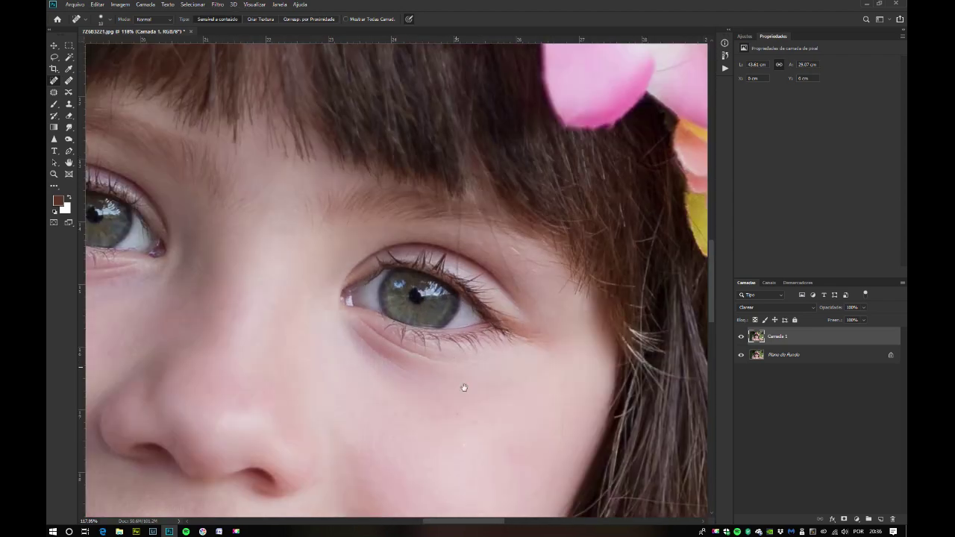
Spot-heal the remaining small dark marks on the cheek, on the nose and beneath both eyes.
left_click_drag(464, 388, 458, 324)
left_click_drag(447, 355, 430, 308)
scroll(426, 297, "up", 5)
scroll(426, 296, "up", 2)
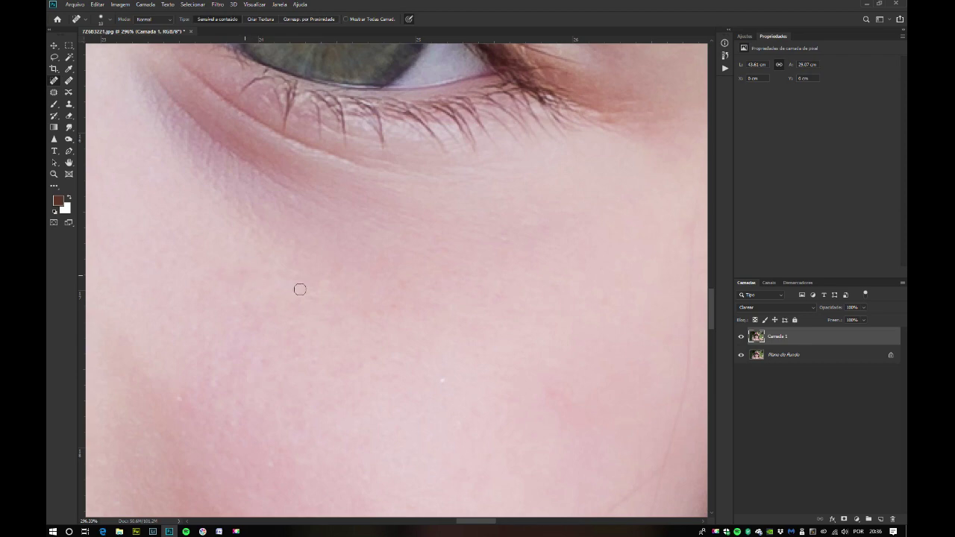
scroll(494, 340, "down", 5)
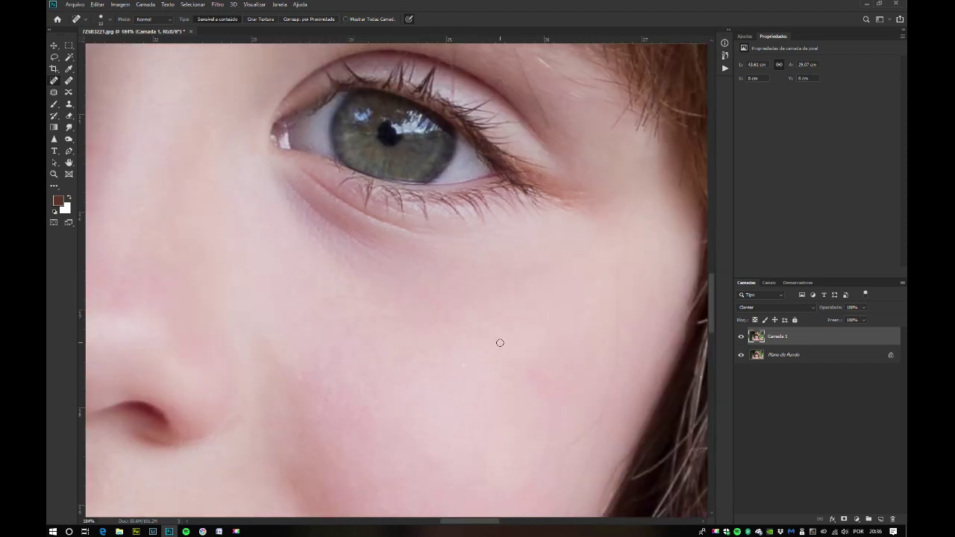
scroll(430, 351, "down", 4)
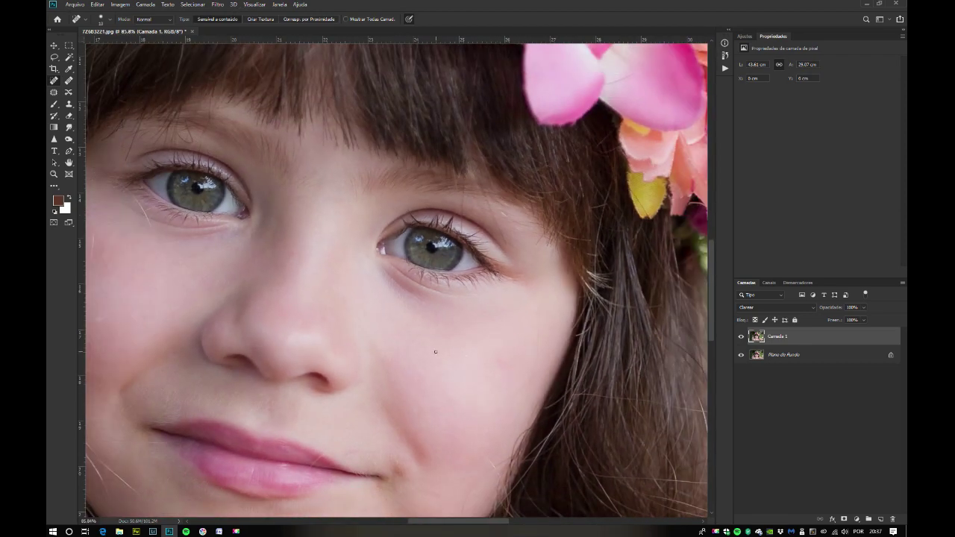
scroll(329, 276, "up", 5)
scroll(329, 275, "up", 2)
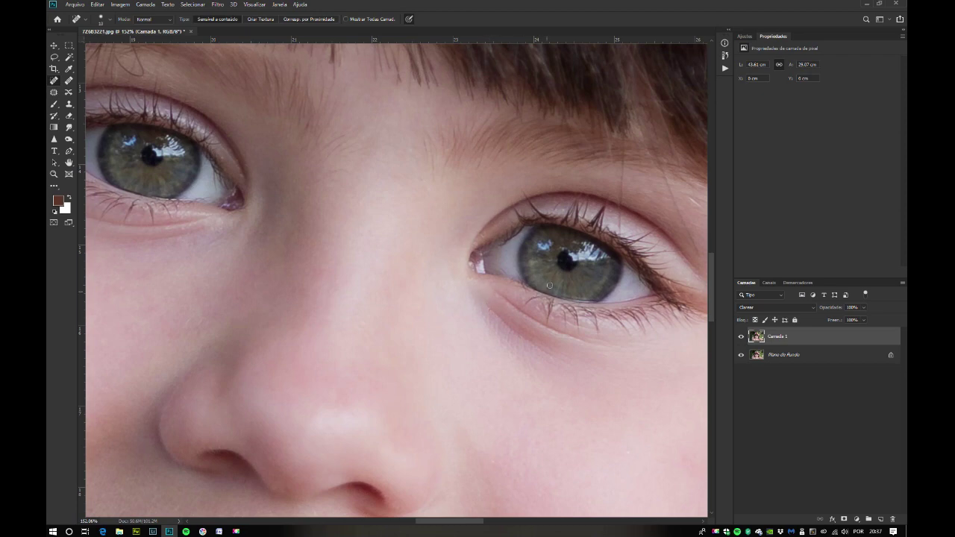
mouse_move(406, 313)
left_mouse_down()
mouse_move(503, 326)
mouse_move(542, 320)
left_mouse_up()
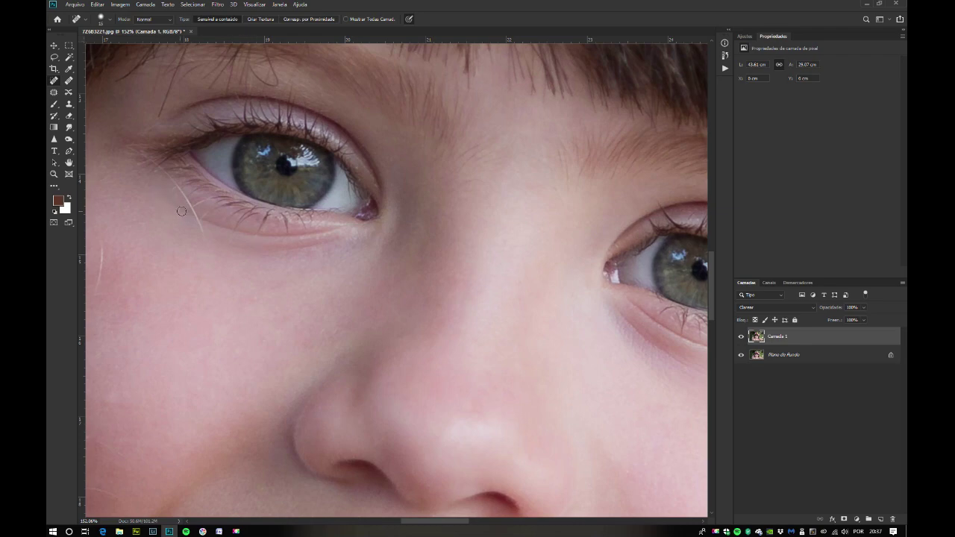
scroll(317, 259, "down", 5)
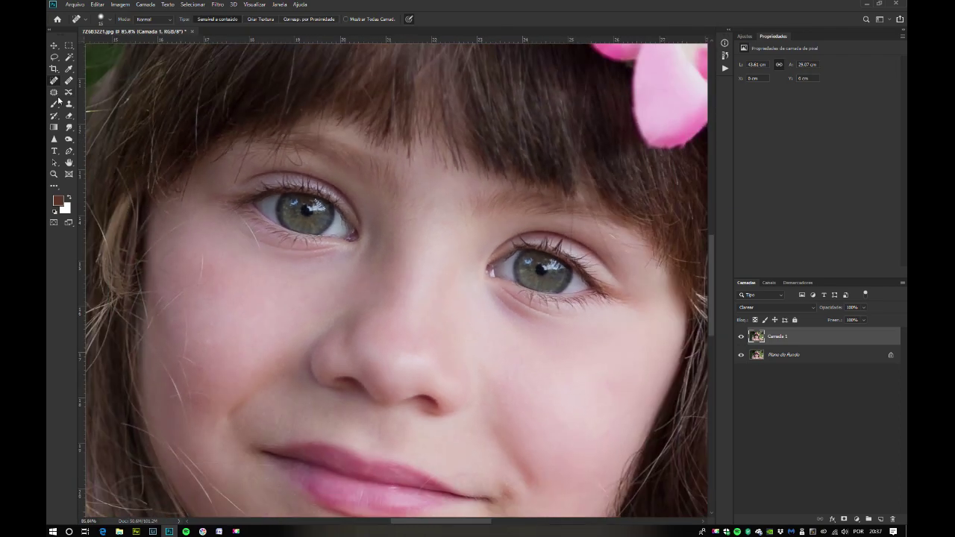
Soften the shadows under the eye on the image's left side with the Clone Stamp, sampling nearby skin.
left_click(69, 105)
scroll(241, 225, "up", 3)
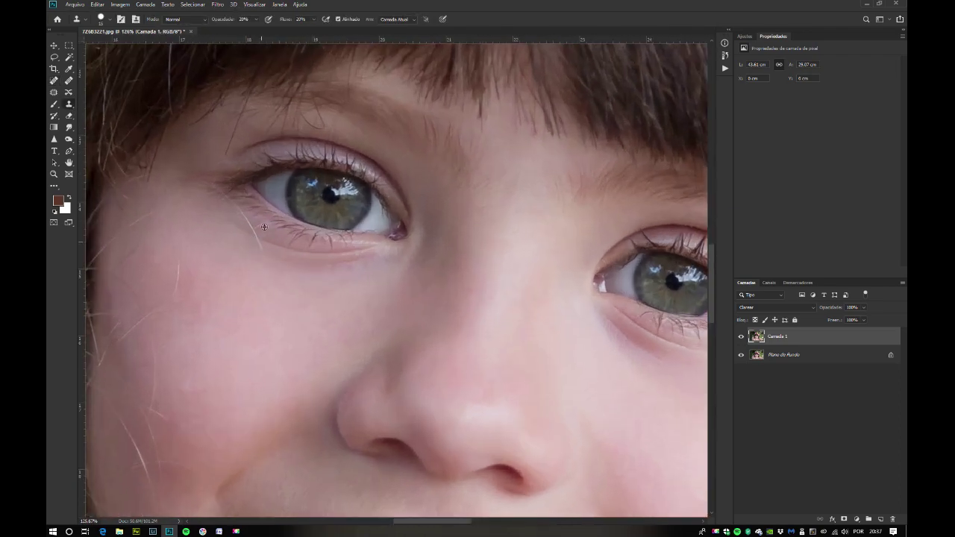
left_click_drag(235, 223, 247, 234)
left_click(276, 245)
mouse_move(294, 250)
left_mouse_down()
mouse_move(363, 251)
mouse_move(361, 263)
mouse_move(284, 268)
mouse_move(336, 266)
mouse_move(362, 279)
mouse_move(391, 262)
mouse_move(338, 299)
left_mouse_up()
mouse_move(311, 264)
left_mouse_down()
mouse_move(261, 269)
mouse_move(250, 251)
mouse_move(206, 243)
mouse_move(222, 243)
left_mouse_up()
left_click_drag(440, 245, 319, 206)
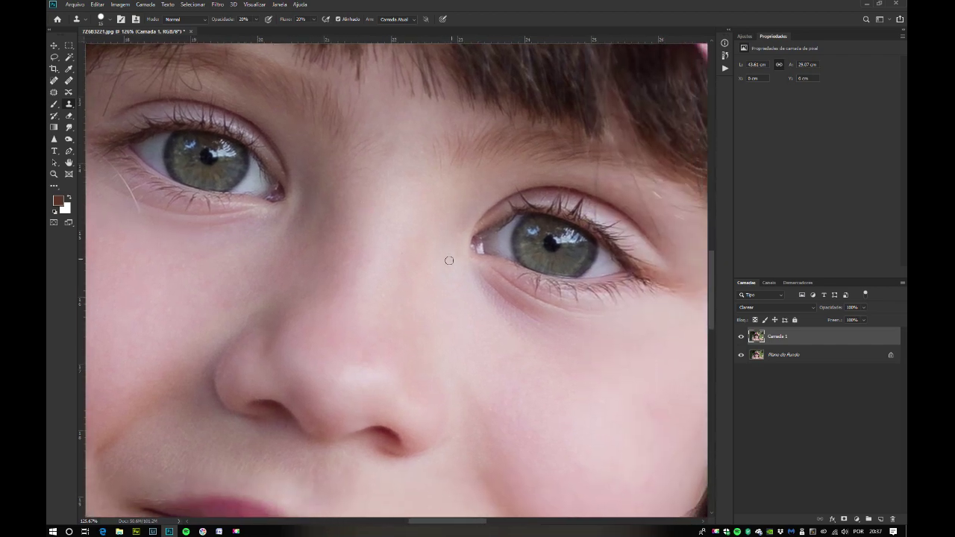
Lighten the dark crease under the eye on the image's right side with Clone Stamp strokes sampled from adjacent skin.
mouse_move(487, 293)
left_mouse_down()
mouse_move(476, 296)
mouse_move(488, 293)
mouse_move(480, 285)
mouse_move(543, 326)
mouse_move(503, 316)
mouse_move(511, 335)
mouse_move(520, 312)
mouse_move(530, 313)
mouse_move(508, 301)
mouse_move(490, 267)
mouse_move(551, 306)
mouse_move(499, 278)
mouse_move(539, 300)
left_mouse_up()
left_click(488, 286, "alt")
left_click(492, 279, "alt")
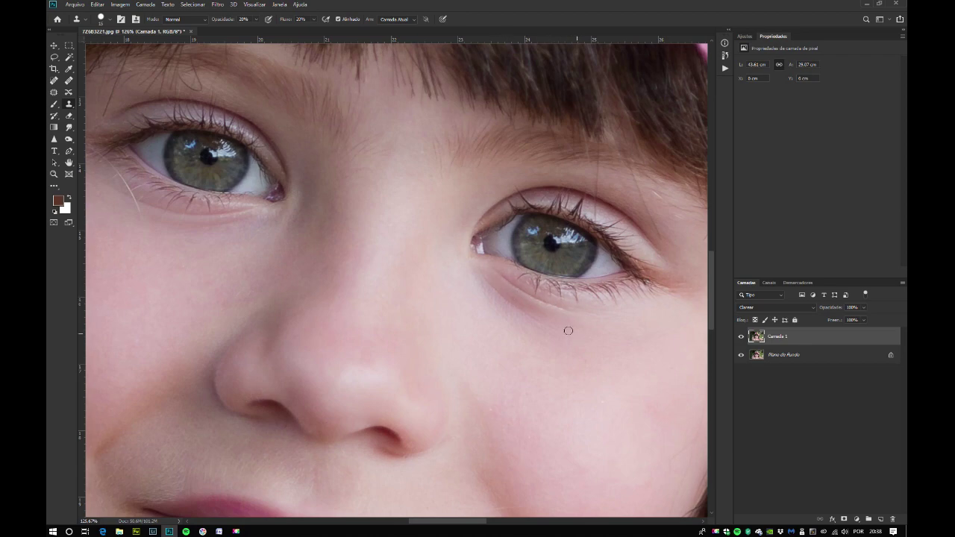
scroll(567, 330, "down", 2)
scroll(567, 330, "down", 1)
Soften the smile lines on both cheeks and the shadow by the mouth corner with the Clone Stamp.
left_click_drag(480, 316, 466, 200)
left_click_drag(453, 259, 468, 241)
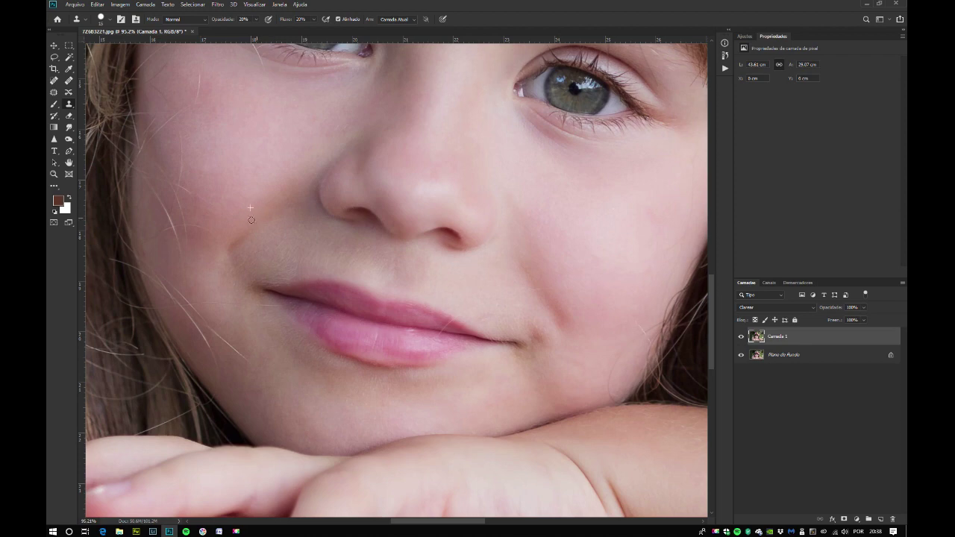
mouse_move(234, 243)
left_mouse_down()
mouse_move(226, 248)
mouse_move(234, 235)
left_mouse_up()
mouse_move(550, 290)
left_mouse_down()
mouse_move(532, 273)
mouse_move(567, 317)
left_mouse_up()
left_click_drag(567, 325, 564, 330)
left_click_drag(538, 334, 520, 354)
left_click(507, 355, "alt")
mouse_move(524, 359)
left_mouse_down()
mouse_move(522, 345)
mouse_move(527, 360)
left_mouse_up()
Inspect the cheek and toggle the retouch layer's visibility to compare the face before and after.
scroll(474, 374, "down", 2)
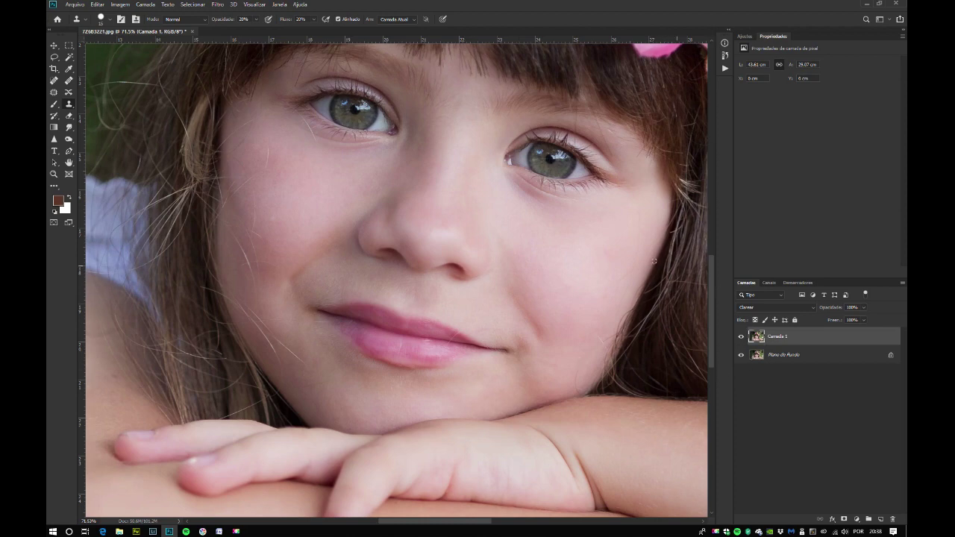
scroll(615, 245, "up", 3)
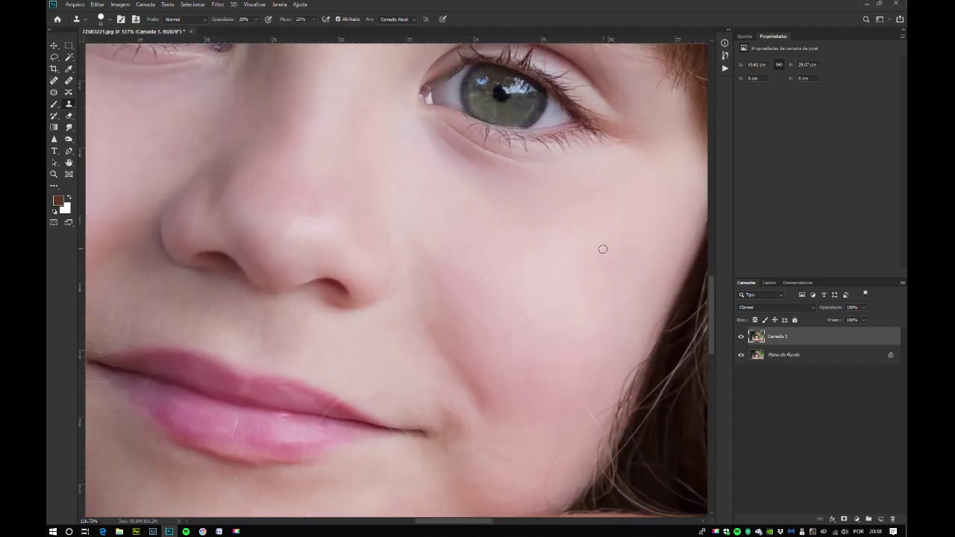
scroll(595, 262, "down", 3)
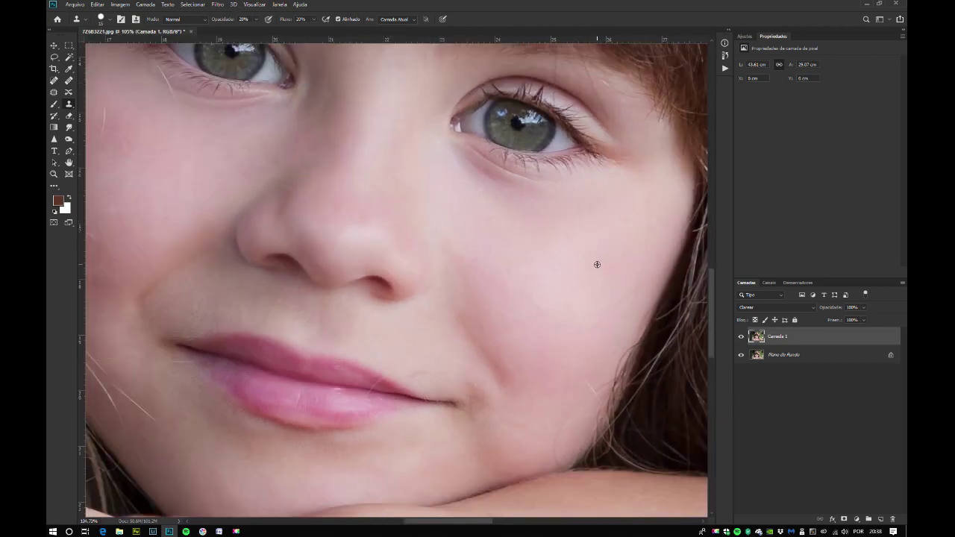
scroll(597, 265, "down", 1)
left_click(741, 336)
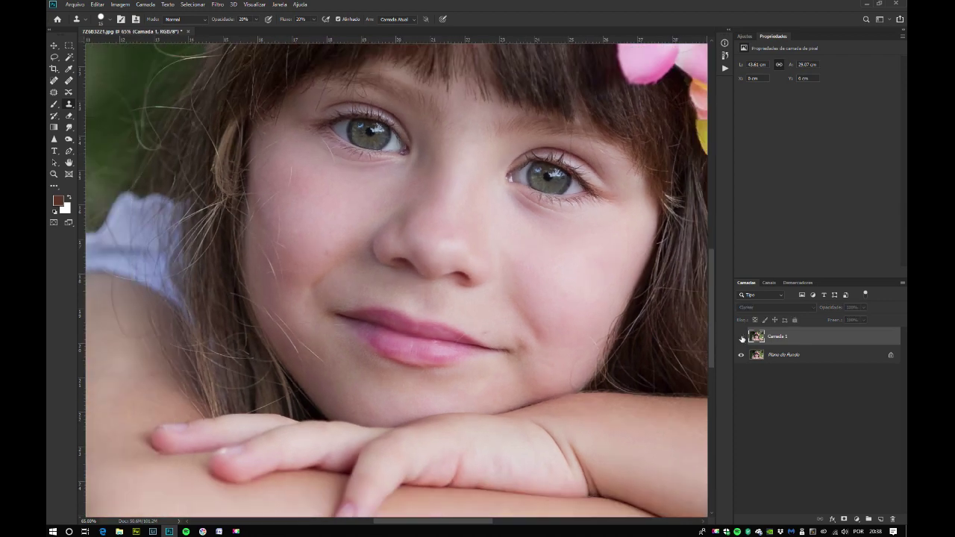
left_click(741, 337)
Merge the retouch layer into the background, duplicate the result and set the copy's blend mode to Escurecer (Darken).
key("ctrl+e")
key("ctrl+j")
left_click(756, 311)
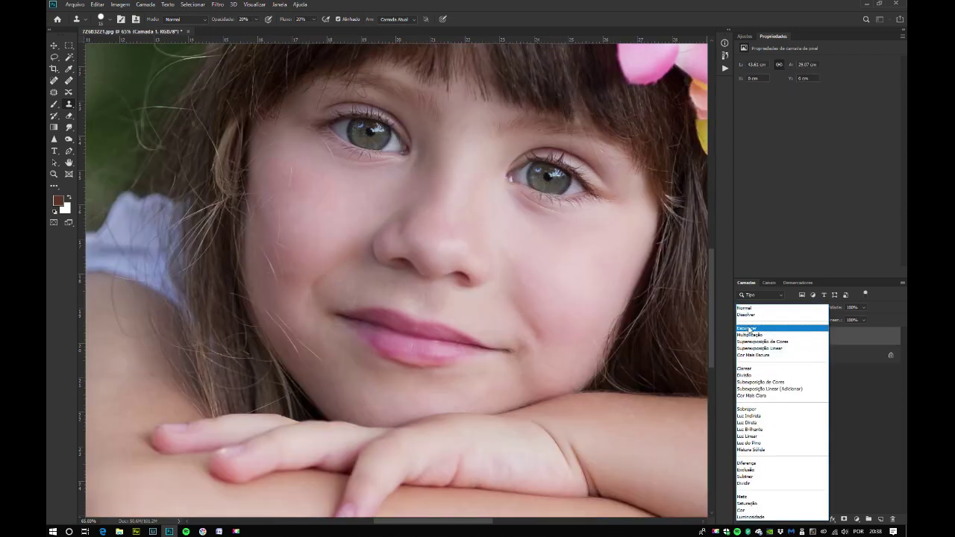
left_click(749, 328)
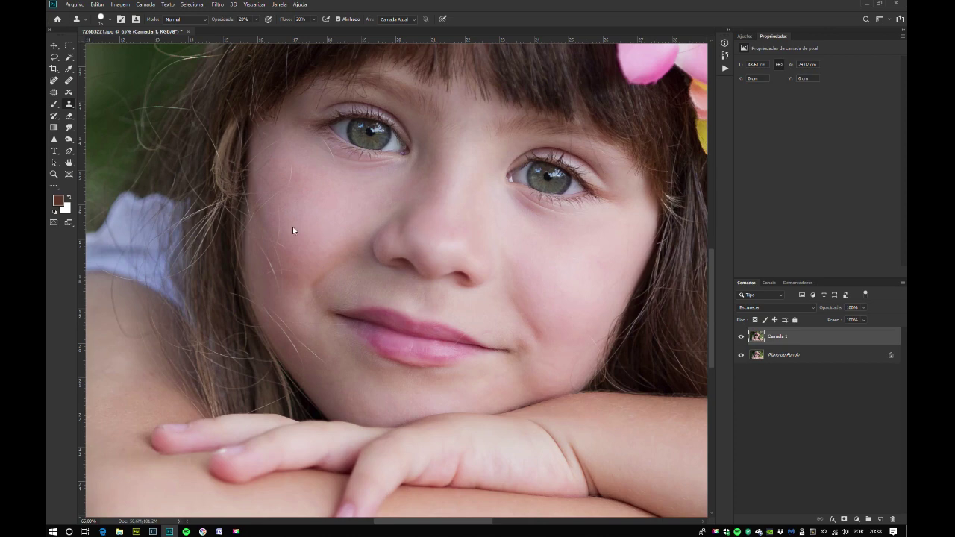
Remove the light marks on the cheeks and above the mouth corner with the Spot Healing Brush on the Darken layer.
left_click(336, 214)
left_click(484, 202)
key("j")
scroll(298, 206, "up", 2)
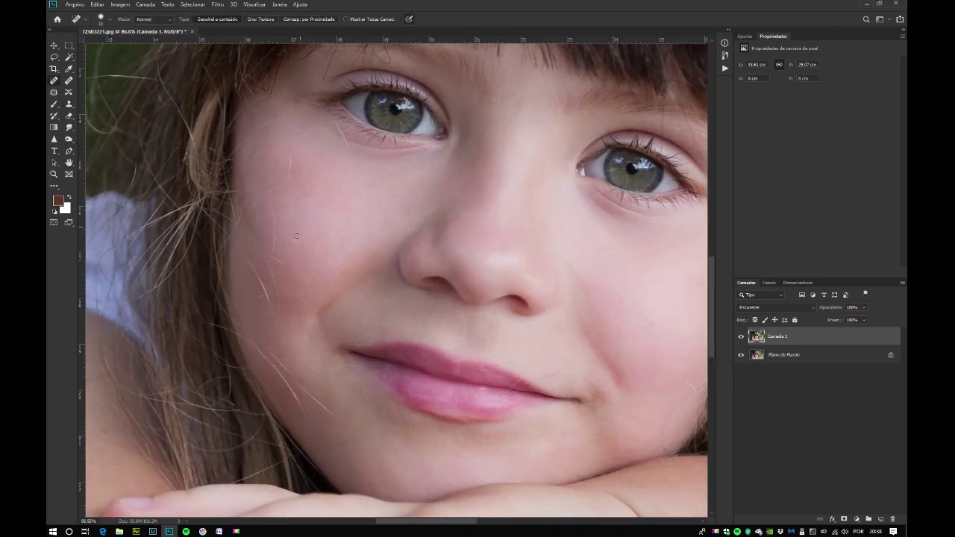
left_click(297, 223)
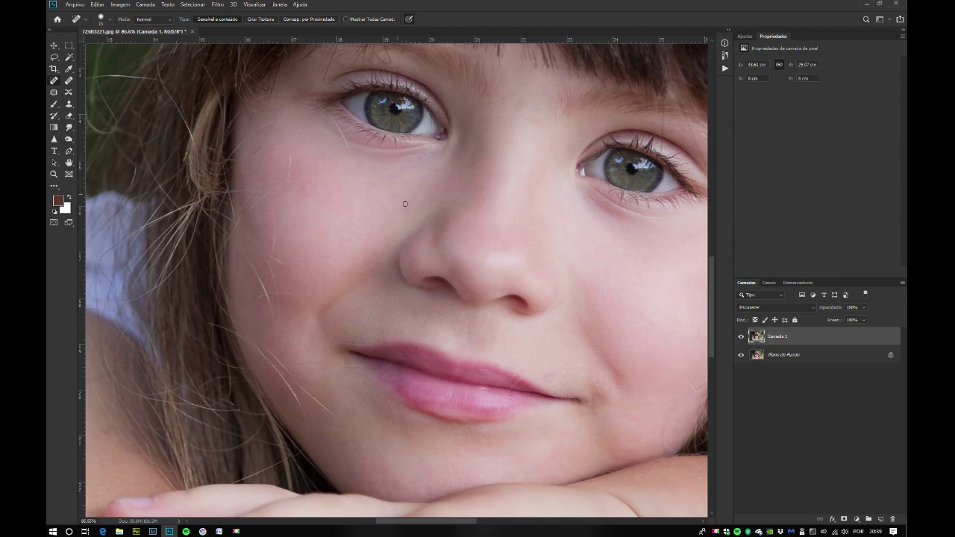
left_click_drag(503, 218, 414, 191)
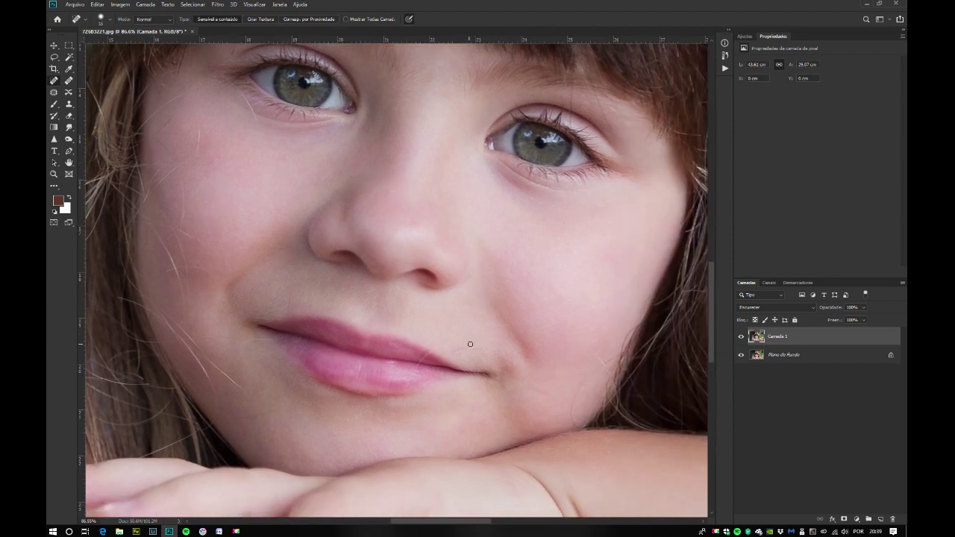
scroll(465, 351, "up", 1)
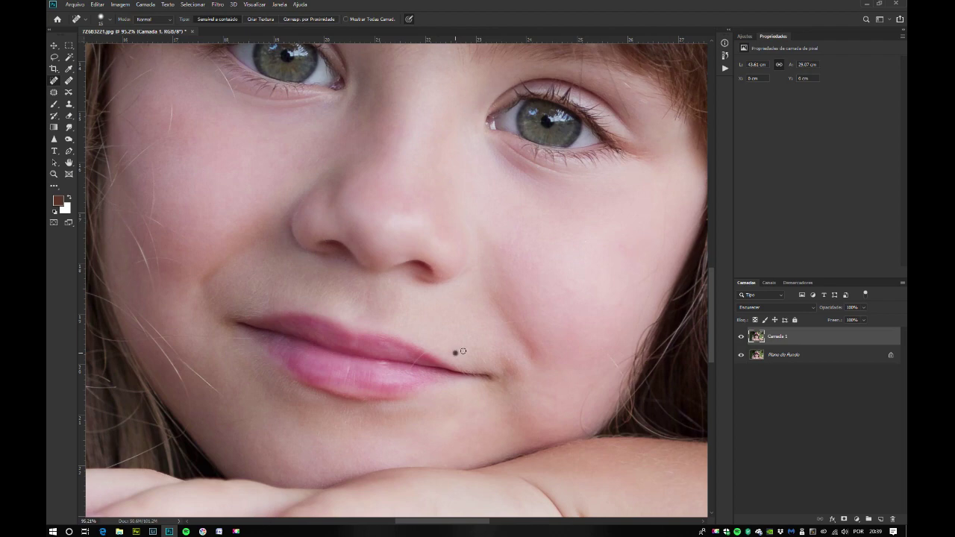
left_click(460, 344)
left_click_drag(415, 335, 401, 367)
left_click_drag(437, 326, 520, 299)
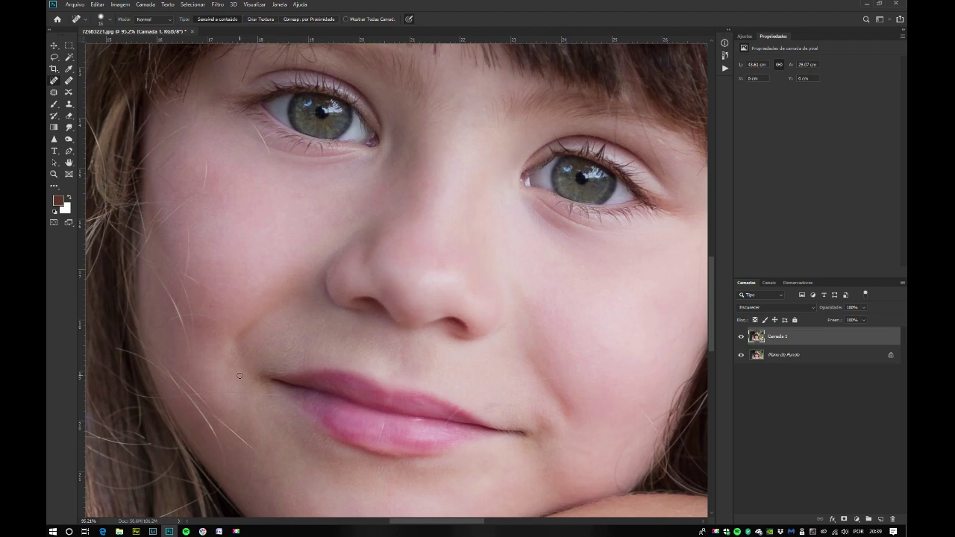
Clean up the light marks on the chin and the crossed arms with the Spot Healing Brush.
left_click_drag(516, 346, 350, 208)
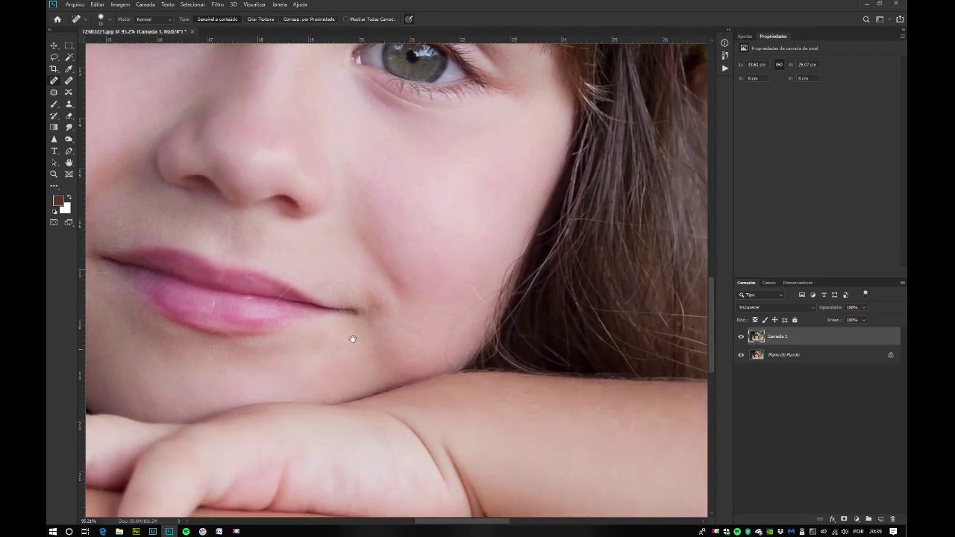
left_click_drag(328, 343, 352, 258)
left_click_drag(563, 375, 360, 267)
left_click_drag(400, 291, 330, 228)
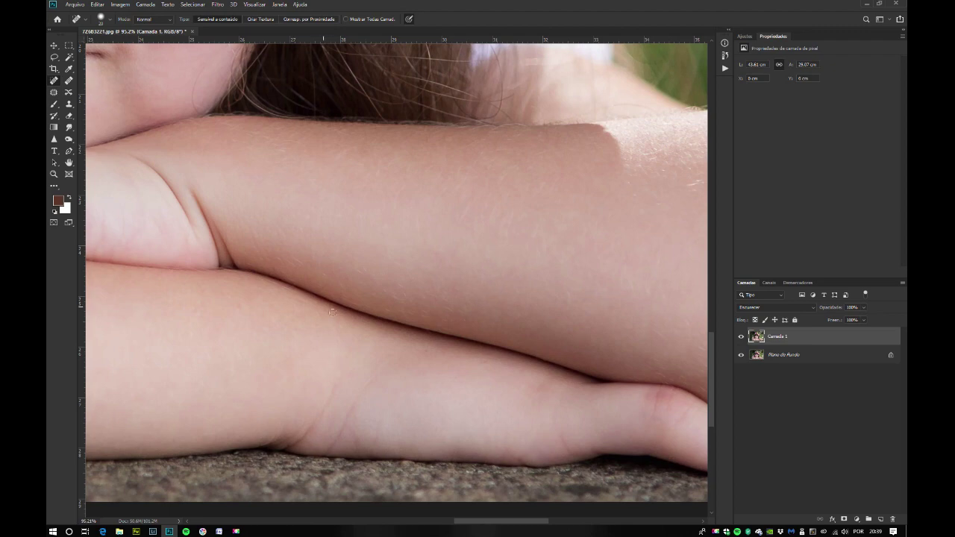
left_click_drag(444, 352, 465, 371)
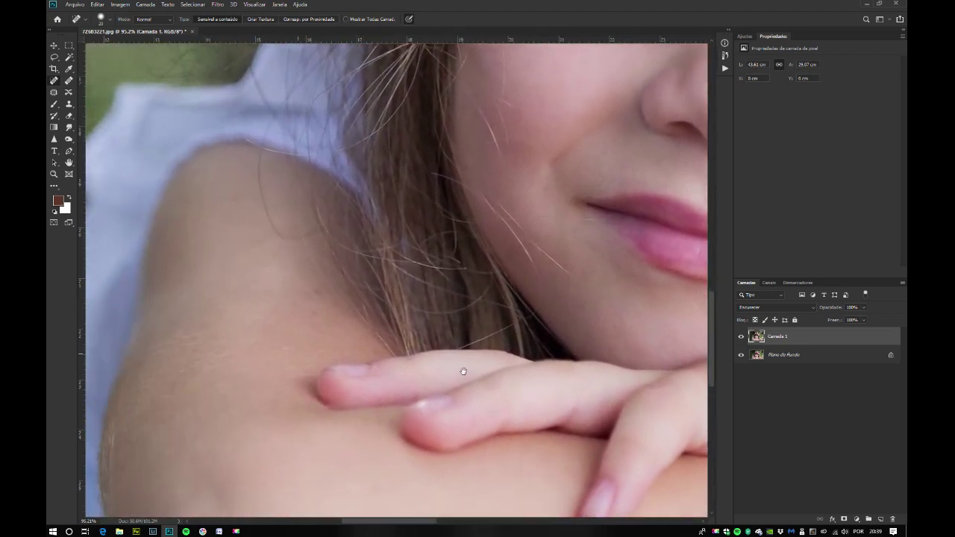
Merge the Darken layer into the background, duplicate the result and set the copy's blend mode to Clarear (Lighten).
key("ctrl+e")
key("ctrl+j")
left_click(759, 308)
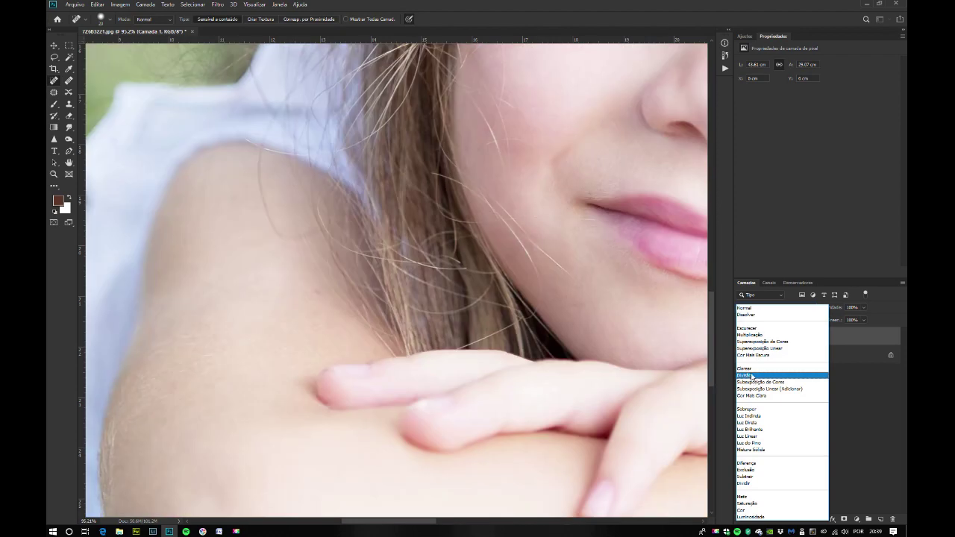
left_click(746, 368)
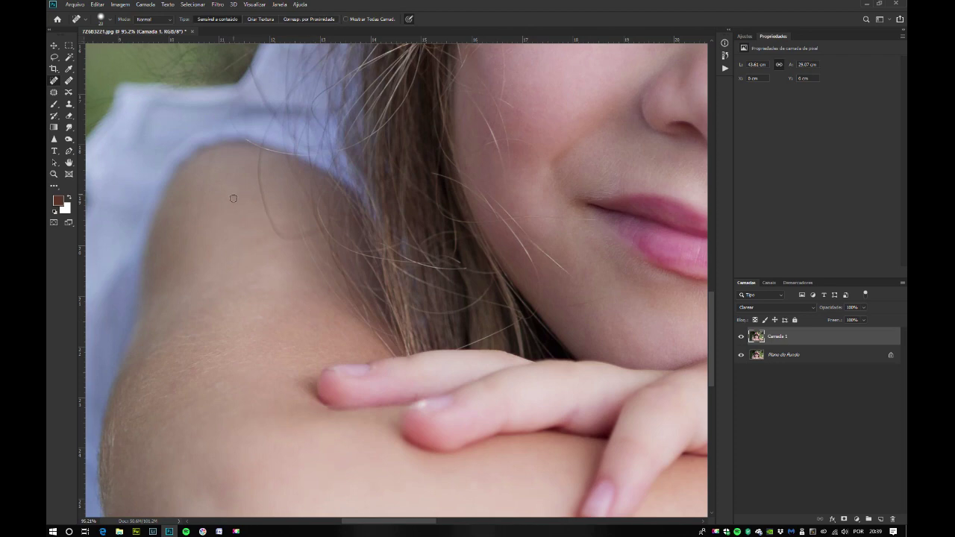
Go over the arm and face for remaining dark marks and merge the Lighten layer into the background.
key("space")
left_click_drag(477, 269, 301, 191)
mouse_move(501, 84)
left_mouse_down()
mouse_move(383, 277)
mouse_move(413, 258)
mouse_move(428, 223)
mouse_move(442, 255)
left_mouse_up()
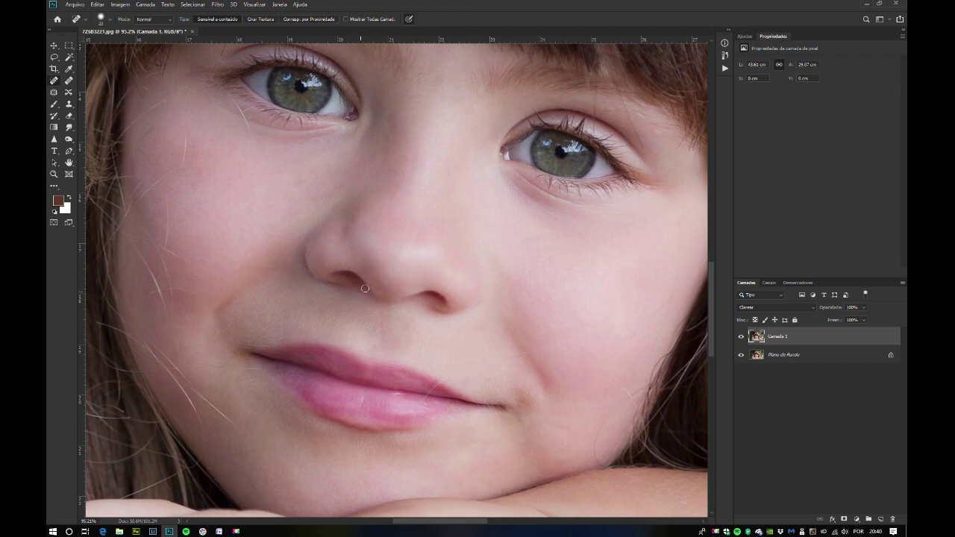
mouse_move(446, 224)
left_mouse_down()
mouse_move(432, 299)
mouse_move(395, 297)
left_mouse_up()
mouse_move(381, 230)
left_mouse_down()
mouse_move(397, 258)
mouse_move(420, 272)
left_mouse_up()
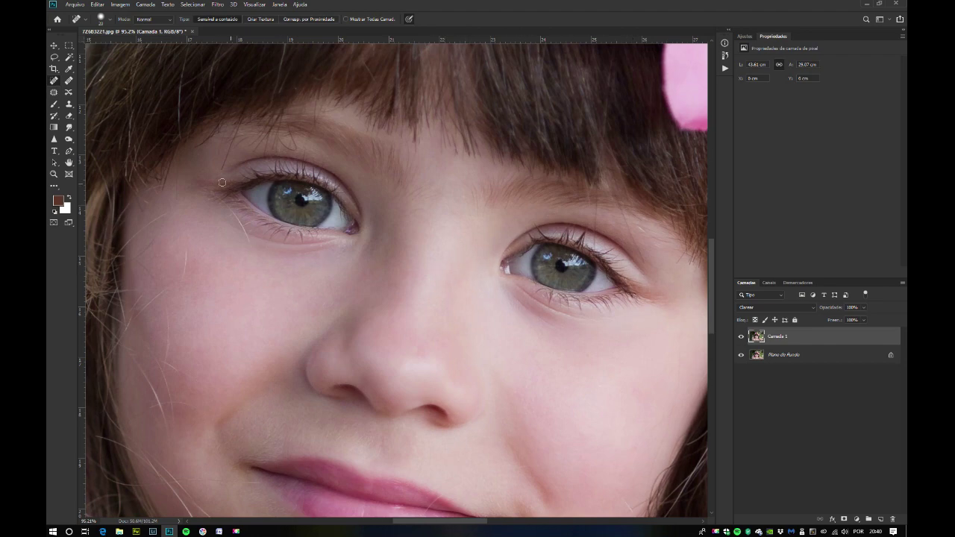
key("ctrl+e")
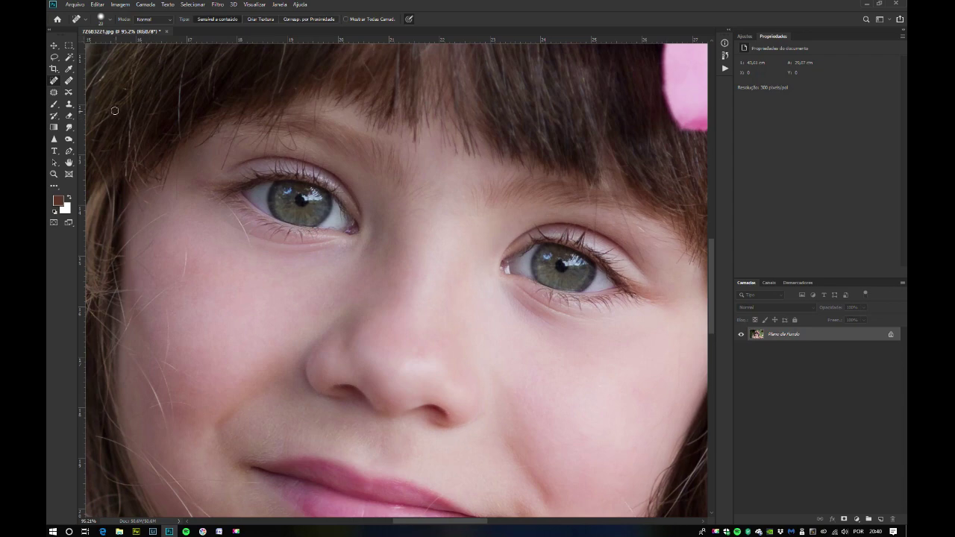
Soften the crease and stray light hair under the eye on the image's left side with the Healing Brush, sampling nearby skin.
left_click(67, 82)
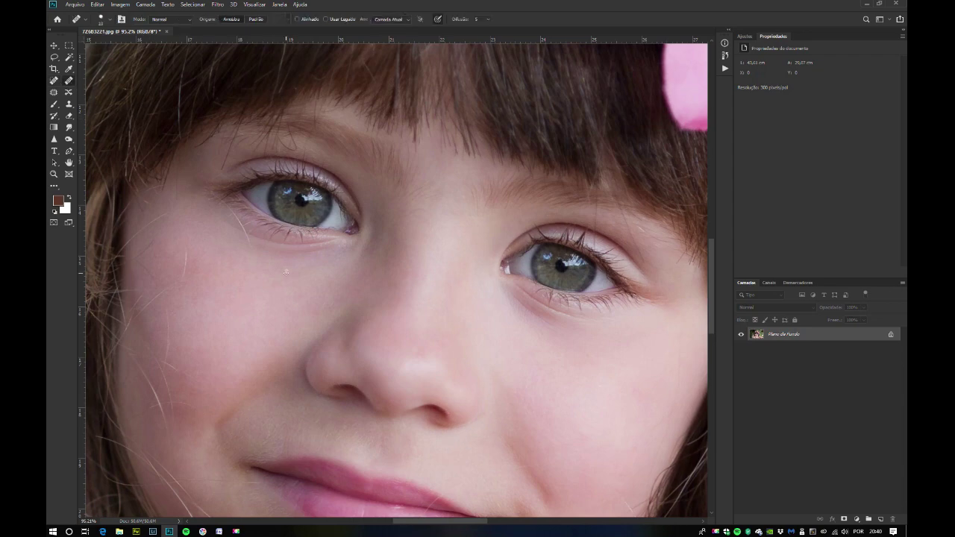
scroll(286, 271, "up", 2)
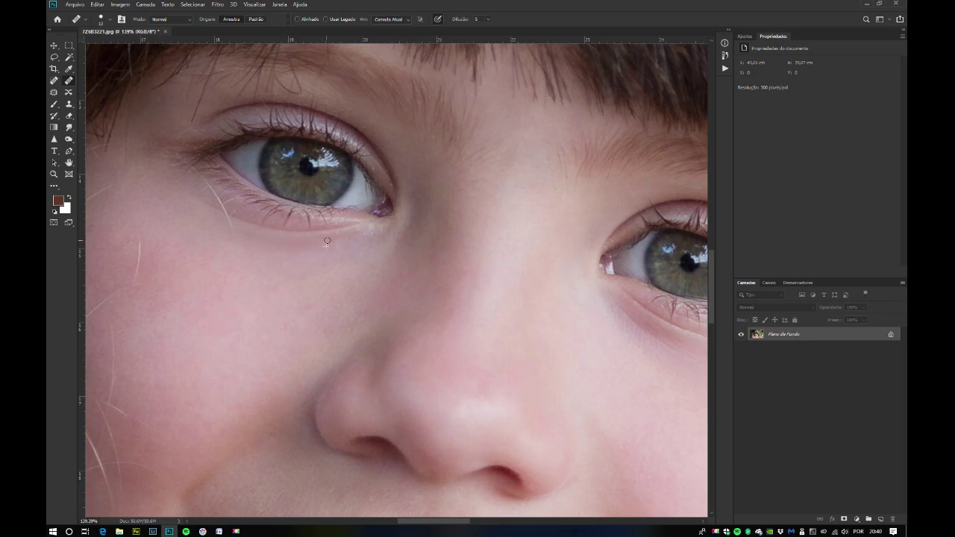
mouse_move(340, 241)
left_mouse_down()
mouse_move(336, 232)
mouse_move(356, 228)
mouse_move(362, 239)
left_mouse_up()
mouse_move(343, 225)
left_mouse_down()
mouse_move(278, 231)
mouse_move(294, 236)
mouse_move(267, 230)
mouse_move(325, 235)
left_mouse_up()
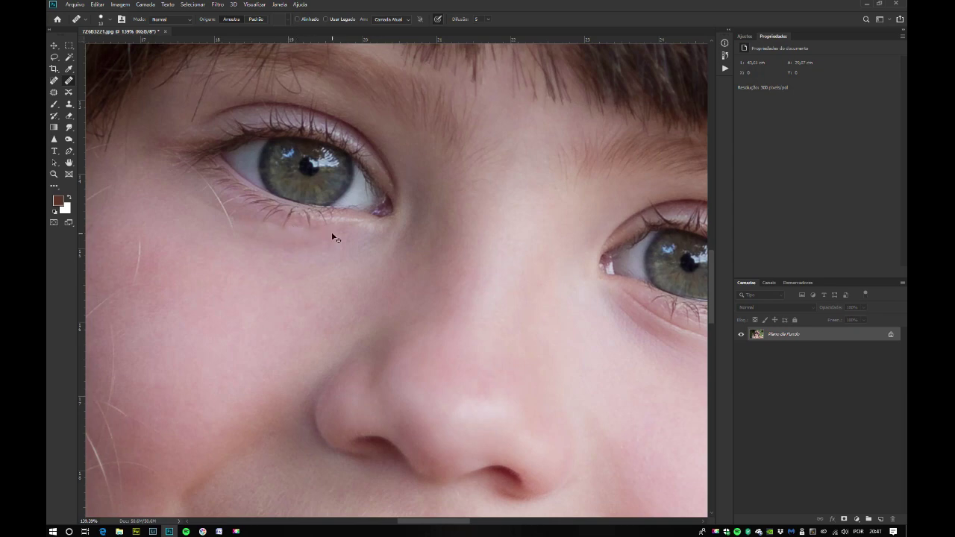
left_click(289, 243, "alt")
mouse_move(289, 233)
left_mouse_down()
mouse_move(328, 231)
mouse_move(268, 236)
mouse_move(282, 232)
mouse_move(232, 219)
mouse_move(272, 230)
mouse_move(236, 224)
mouse_move(251, 233)
mouse_move(239, 227)
mouse_move(281, 234)
left_mouse_up()
left_click(215, 212, "alt")
left_click_drag(223, 213, 224, 219)
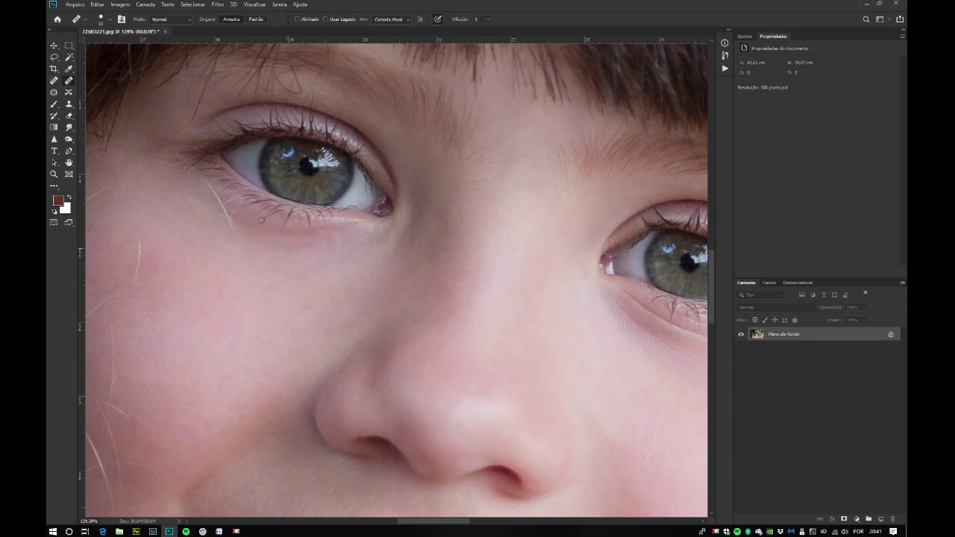
Even out the skin below the lower lashes of the eye on the image's left side with the Clone Stamp.
left_click(69, 105)
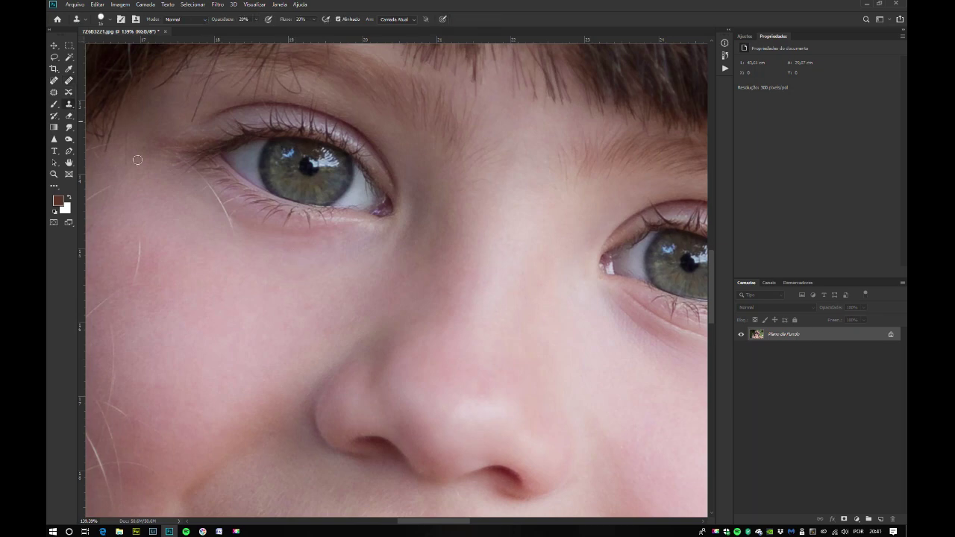
left_click(286, 239, "alt")
mouse_move(256, 227)
left_mouse_down()
mouse_move(326, 230)
mouse_move(251, 230)
left_mouse_up()
left_click_drag(349, 217, 422, 234)
Soften the crease under the eye on the image's right side with a smaller Clone Stamp brush.
left_click_drag(589, 299, 462, 241)
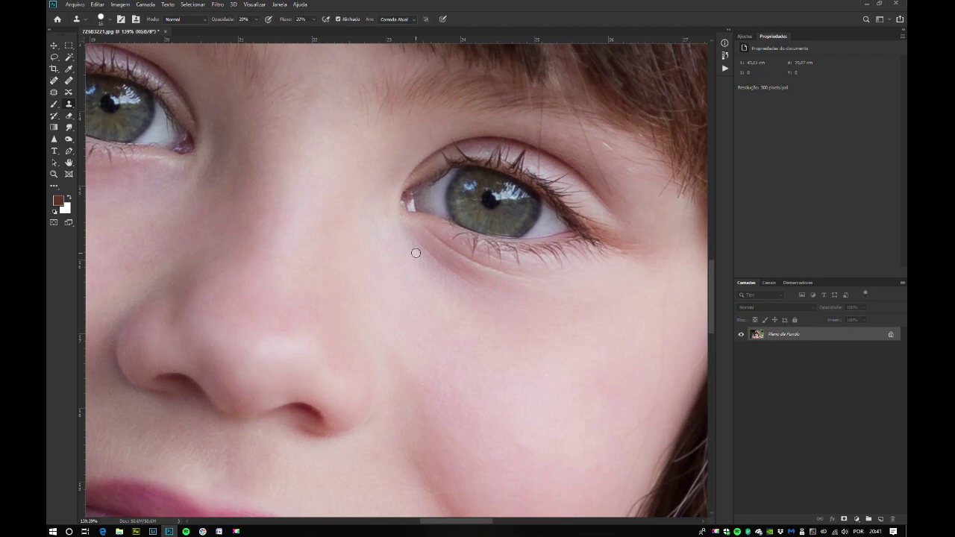
key("bracketleft")
left_click_drag(459, 276, 414, 235)
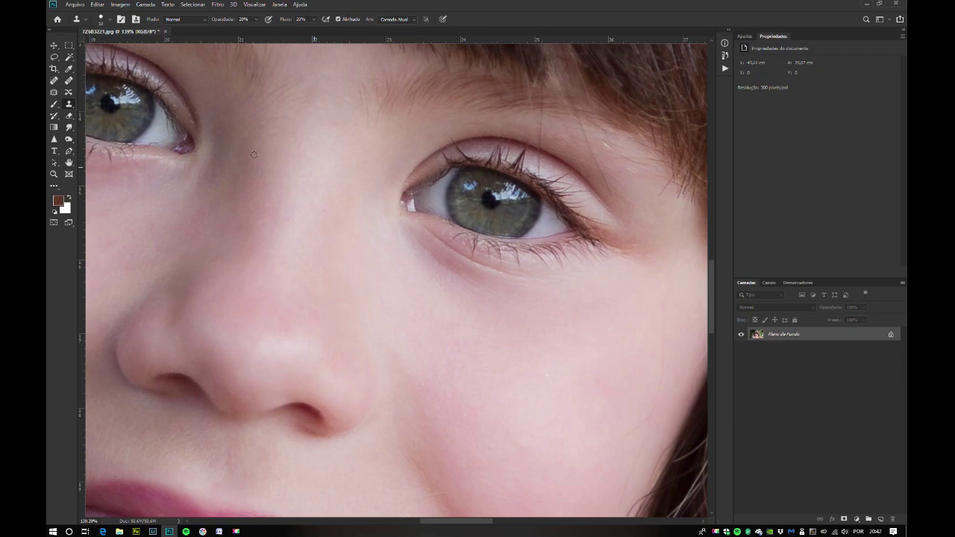
Smooth the crease and shadow under the eye on the image's right side with Healing Brush strokes sampled from the skin below.
left_click(69, 80)
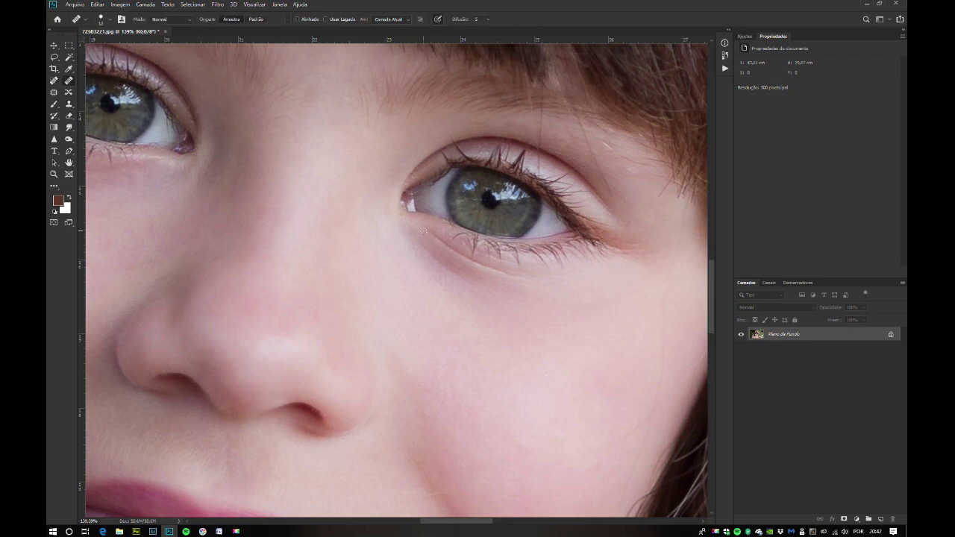
mouse_move(413, 236)
left_mouse_down()
mouse_move(481, 286)
mouse_move(439, 264)
mouse_move(465, 278)
left_mouse_up()
left_click(436, 270, "alt")
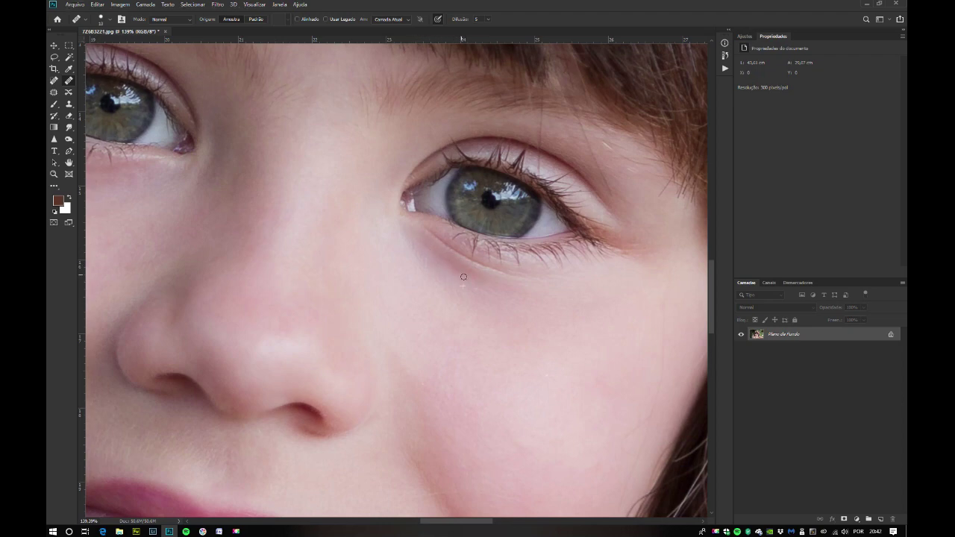
left_click(423, 253, "alt")
mouse_move(419, 240)
left_mouse_down()
mouse_move(466, 280)
mouse_move(445, 270)
mouse_move(466, 276)
left_mouse_up()
mouse_move(428, 232)
left_mouse_down()
mouse_move(467, 259)
mouse_move(429, 238)
left_mouse_up()
mouse_move(481, 272)
left_mouse_down()
mouse_move(471, 265)
mouse_move(505, 275)
left_mouse_up()
mouse_move(456, 249)
left_mouse_down()
mouse_move(489, 267)
mouse_move(451, 260)
mouse_move(499, 275)
mouse_move(459, 265)
mouse_move(474, 279)
mouse_move(425, 240)
left_mouse_up()
mouse_move(479, 272)
left_mouse_down()
mouse_move(430, 244)
mouse_move(450, 251)
mouse_move(434, 248)
mouse_move(441, 265)
mouse_move(482, 275)
mouse_move(453, 250)
mouse_move(488, 273)
left_mouse_up()
Duplicate the retouched background onto a new layer and set its blend mode to Clarear (Lighten).
scroll(567, 282, "down", 3)
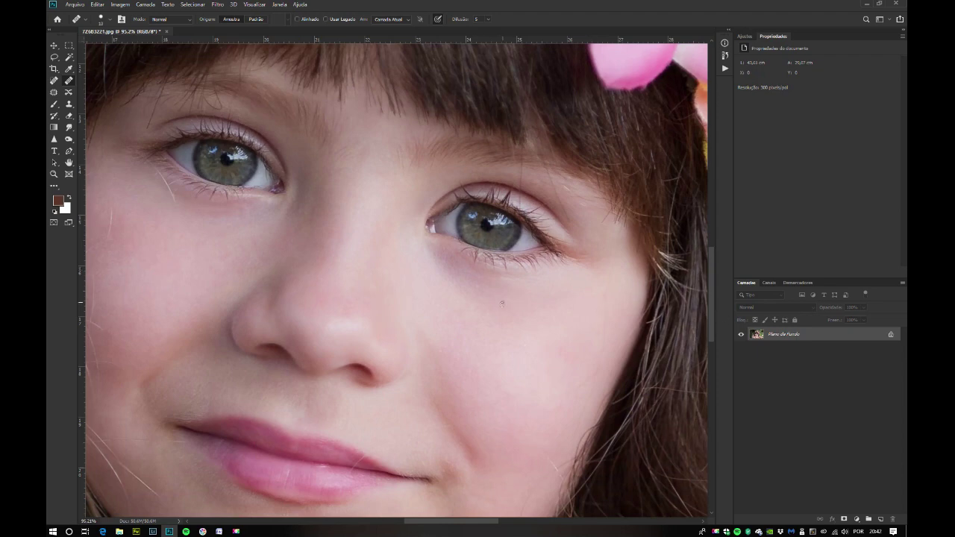
scroll(501, 303, "down", 2)
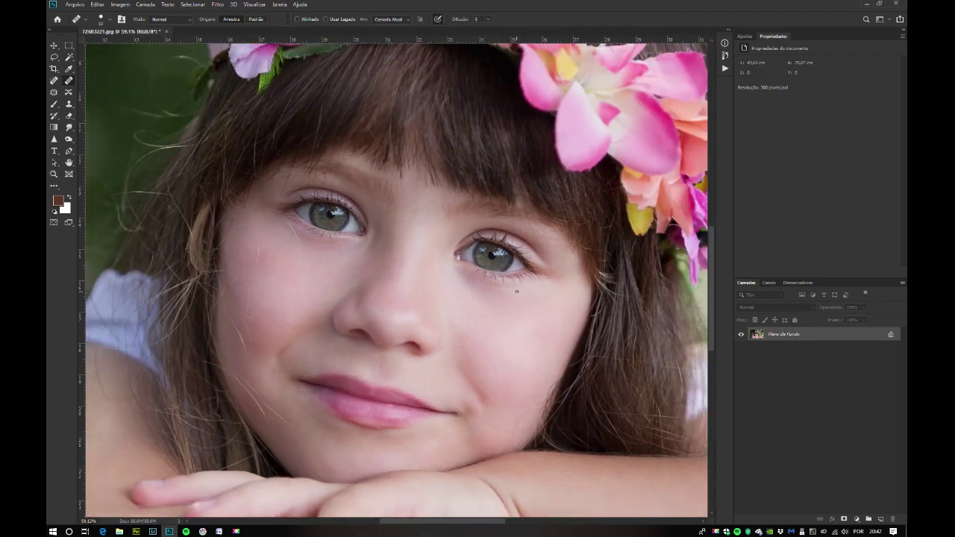
scroll(517, 291, "down", 3)
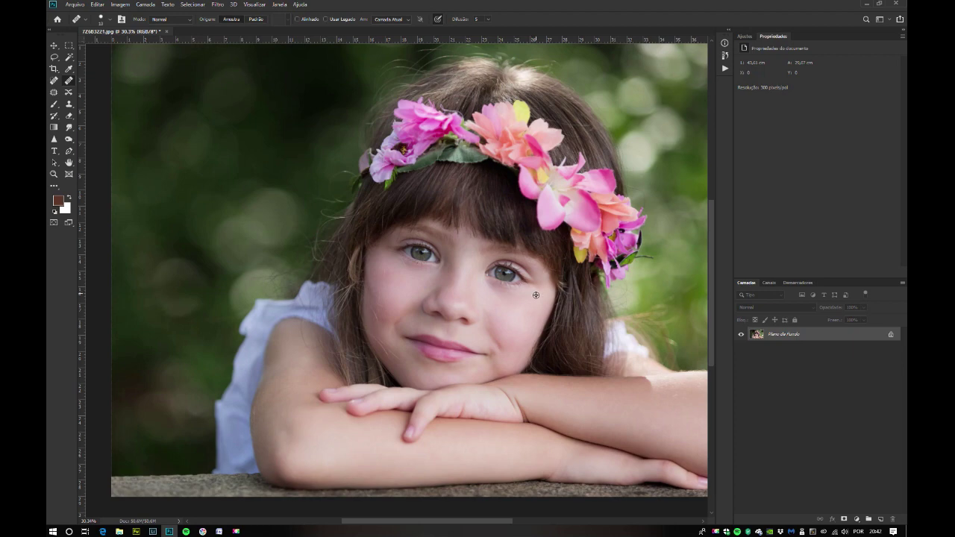
scroll(523, 296, "up", 3)
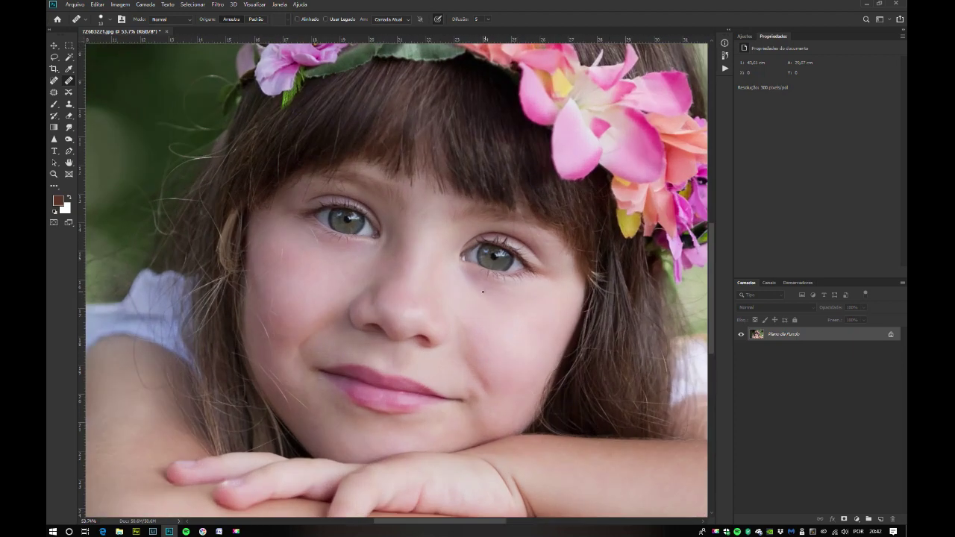
scroll(370, 262, "up", 3)
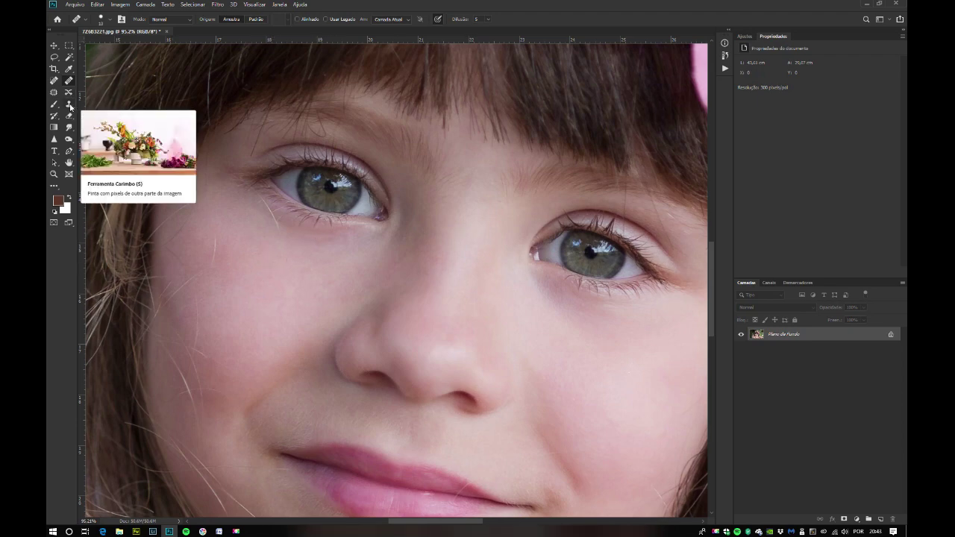
key("ctrl+shift+alt+n")
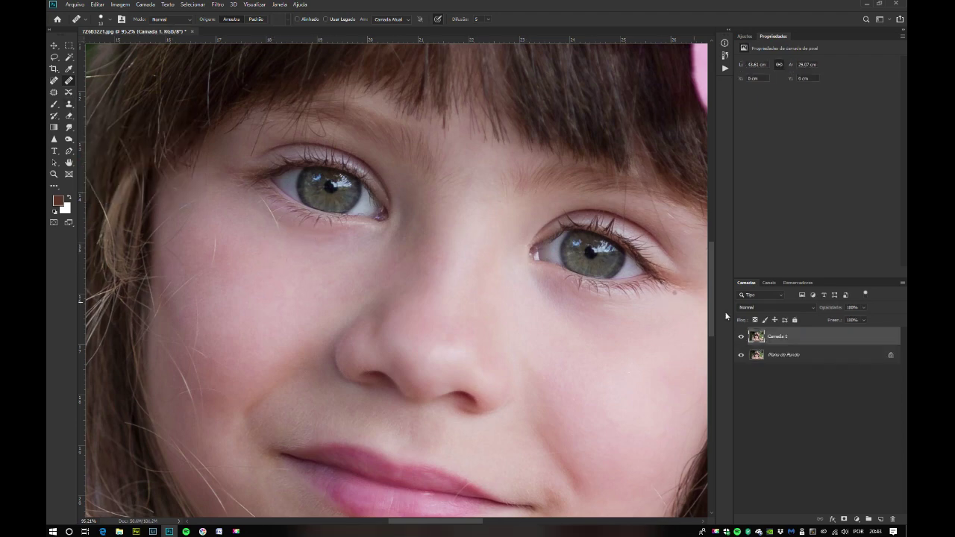
left_click(768, 306)
left_click(755, 369)
Lighten the remaining shadows under both eyes with Healing Brush strokes on the Lighten layer.
left_click_drag(280, 223, 306, 238)
left_click_drag(334, 232, 341, 235)
left_click_drag(594, 308, 594, 302)
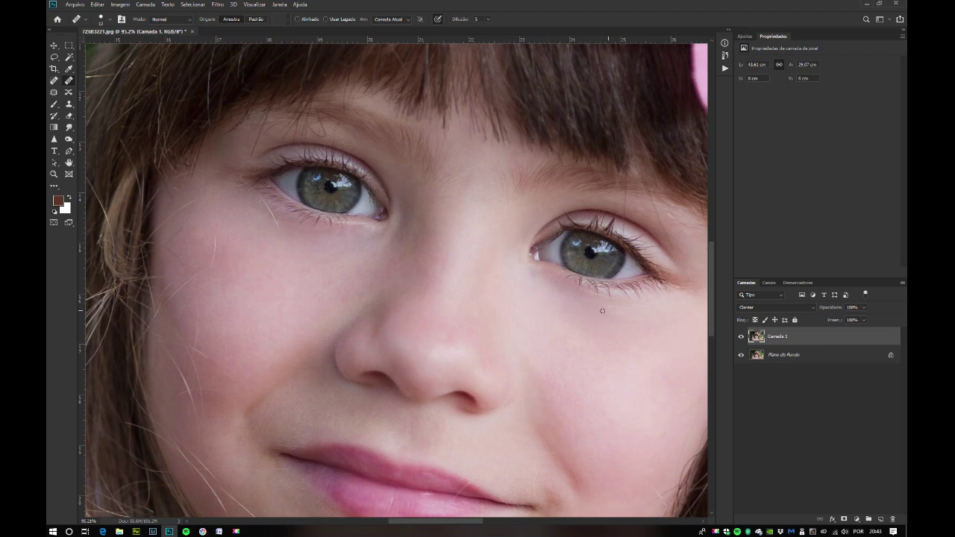
left_click_drag(561, 309, 565, 310)
Review the portrait at several magnifications and merge the under-eye retouch layer into the background.
scroll(553, 306, "down", 5)
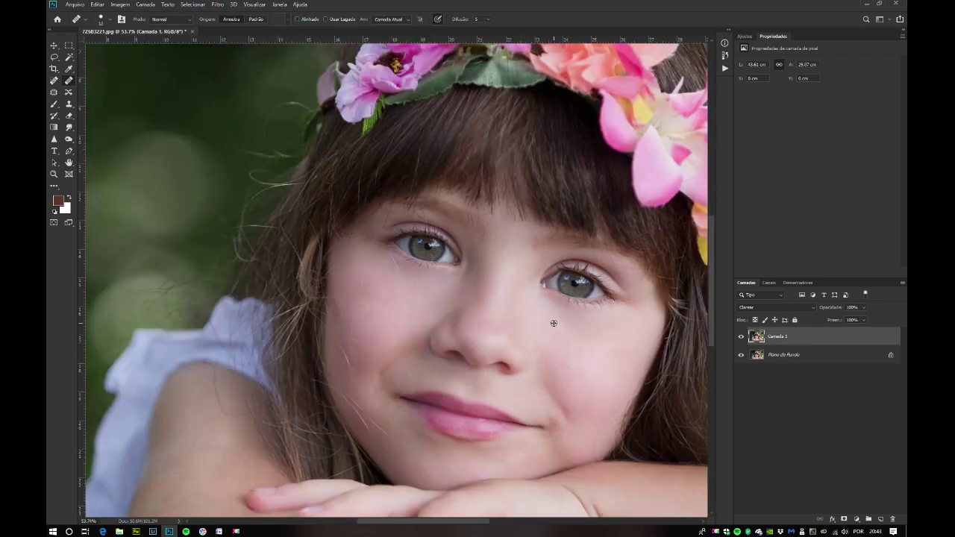
scroll(448, 290, "up", 3)
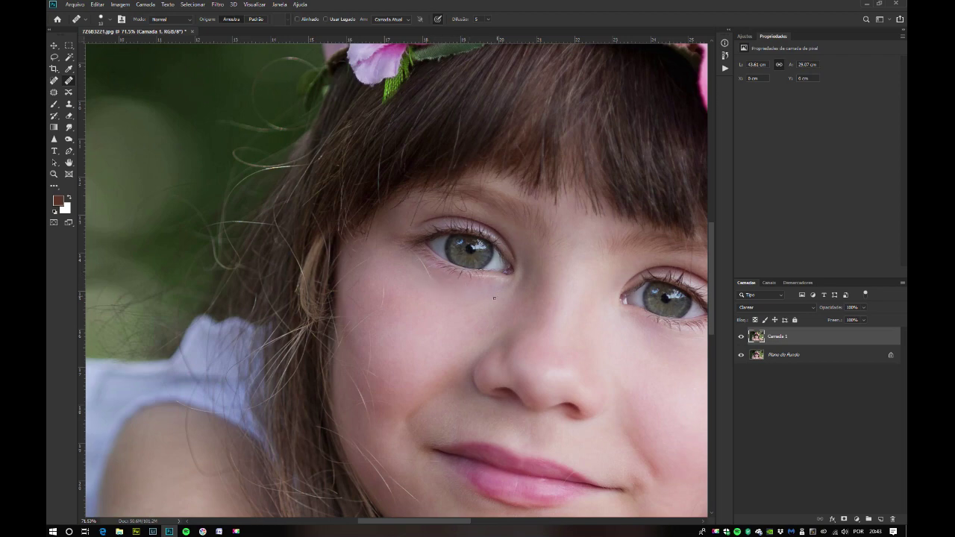
scroll(494, 298, "down", 5)
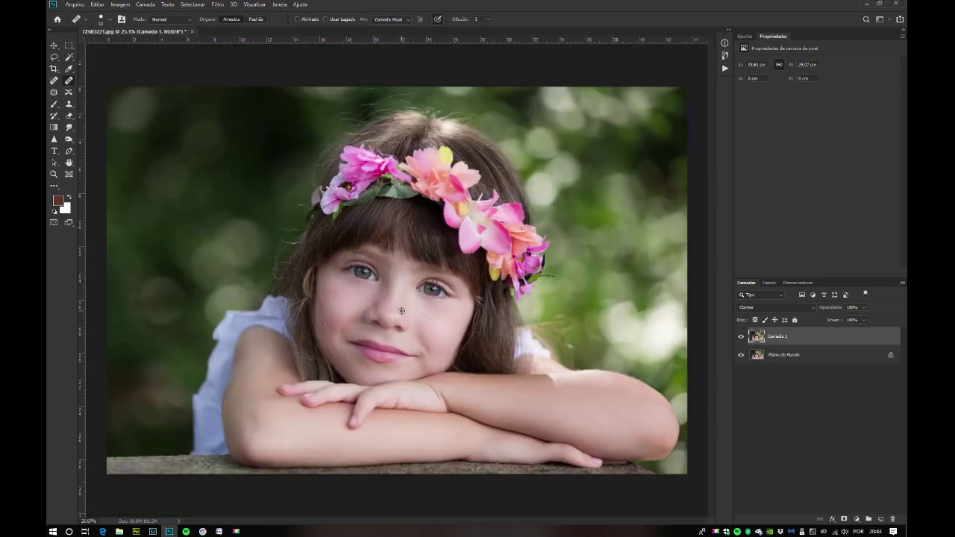
scroll(435, 311, "up", 3)
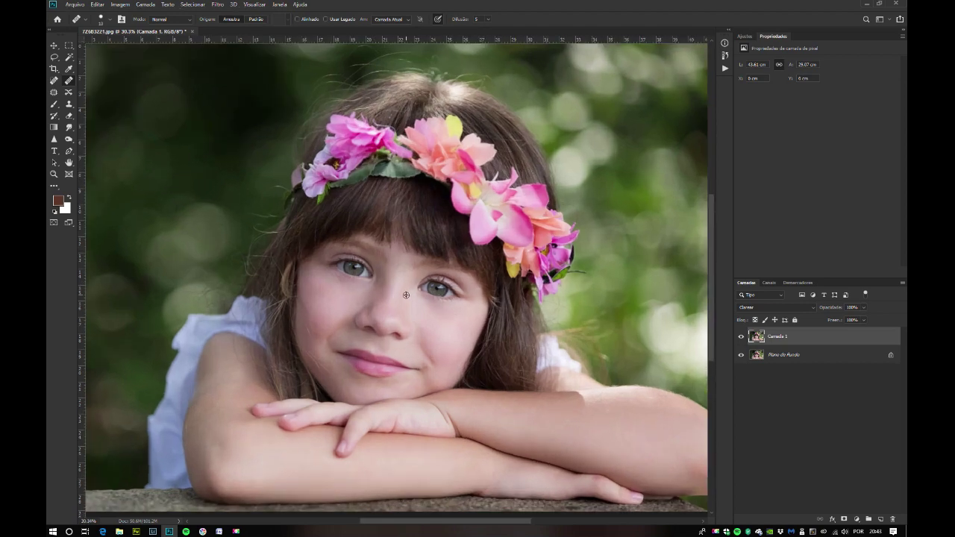
scroll(406, 295, "up", 1)
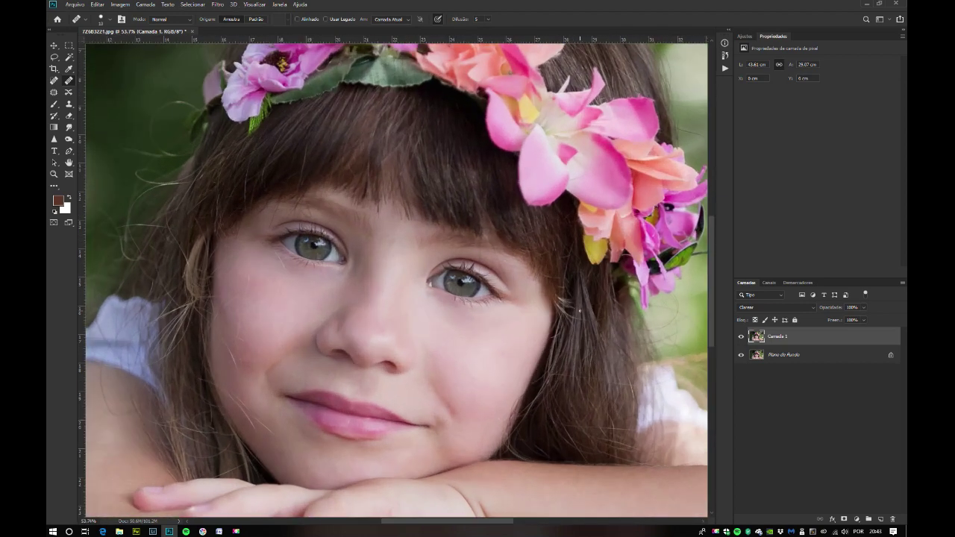
key("ctrl+e")
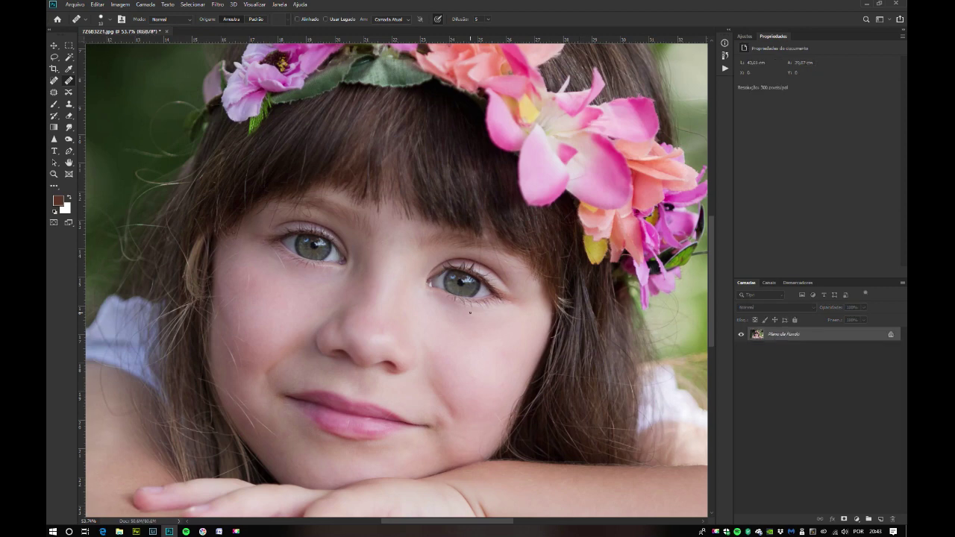
Build a black-masked skin-smoothing layer in Luz Brilhante (Vivid Light) mode, with the Alta Frequência (High Pass) radius set to 5 pixels.
key("F2")
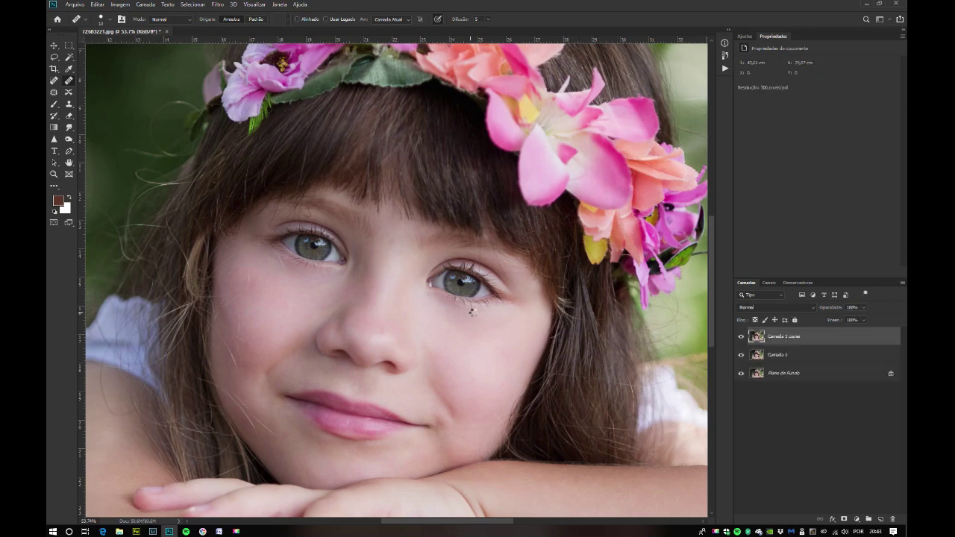
type("5")
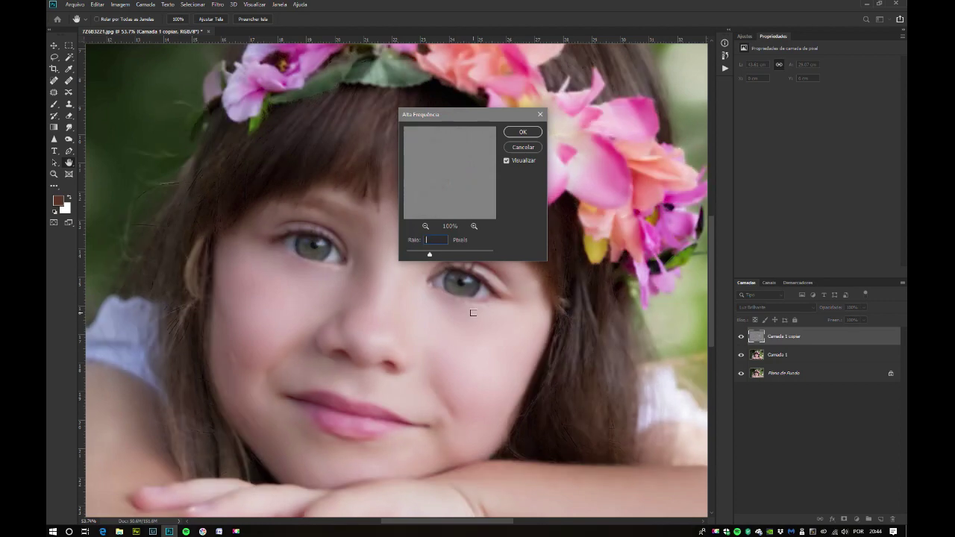
key("Return")
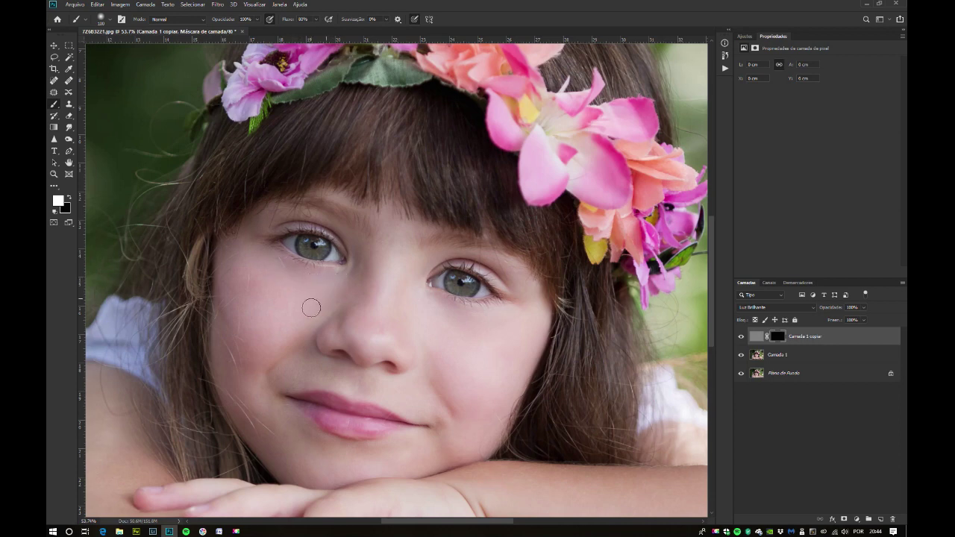
Reveal the skin smoothing on the face by painting white on the smoothing layer's mask.
mouse_move(281, 336)
left_mouse_down()
mouse_move(296, 313)
mouse_move(282, 299)
mouse_move(251, 311)
mouse_move(243, 371)
mouse_move(289, 372)
left_mouse_up()
key("[")
scroll(447, 404, "down", 1)
scroll(447, 404, "down", 2)
Reveal the skin smoothing on both arms by painting white on the layer mask with a larger brush.
mouse_move(451, 399)
left_mouse_down()
mouse_move(423, 314)
mouse_move(399, 304)
left_mouse_up()
key("bracketright")
key("bracketright")
key("bracketright")
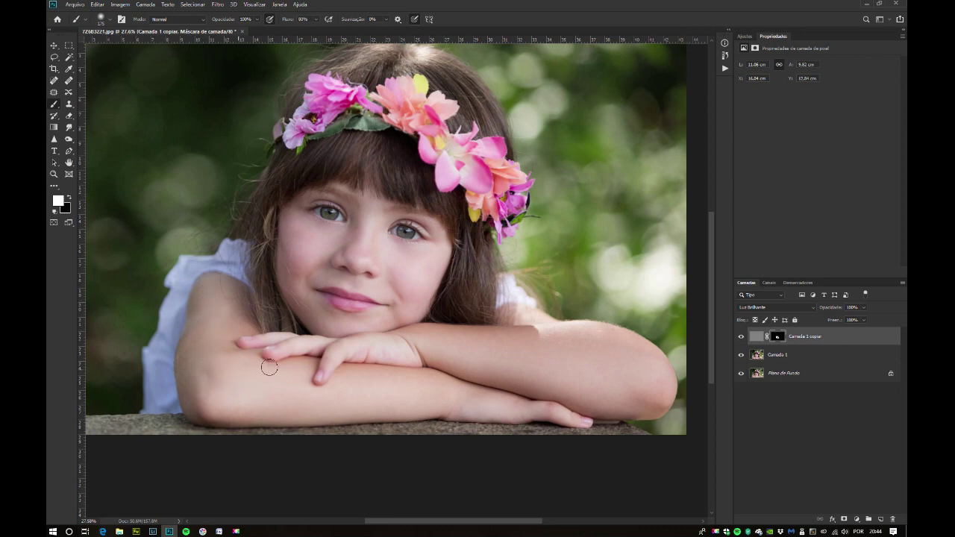
mouse_move(276, 394)
left_mouse_down()
mouse_move(210, 403)
mouse_move(257, 413)
mouse_move(505, 414)
left_mouse_up()
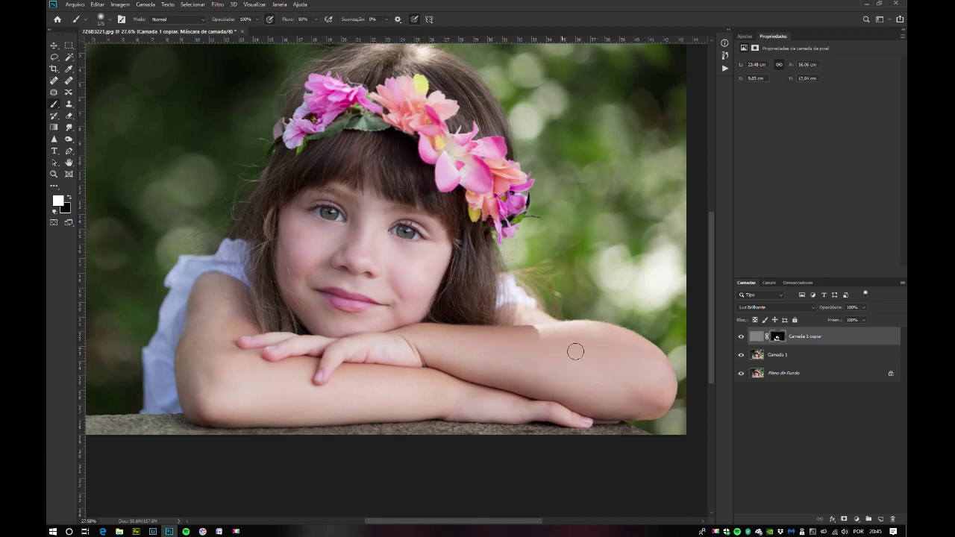
mouse_move(531, 385)
left_mouse_down()
mouse_move(443, 352)
mouse_move(429, 336)
mouse_move(453, 341)
left_mouse_up()
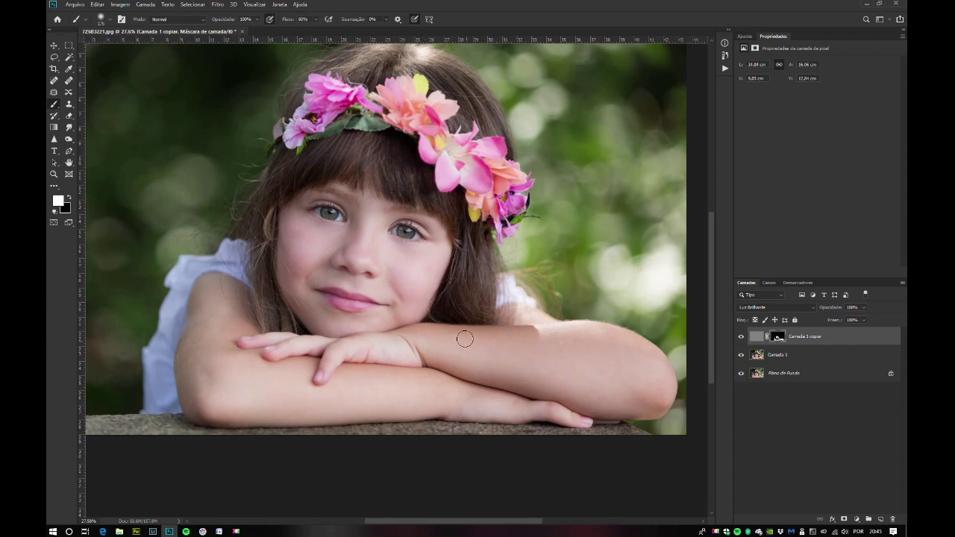
Compare the portrait with and without the smoothing layer, and merge that layer into Camada 1.
left_click(741, 337)
left_click(741, 337)
key("ctrl+e")
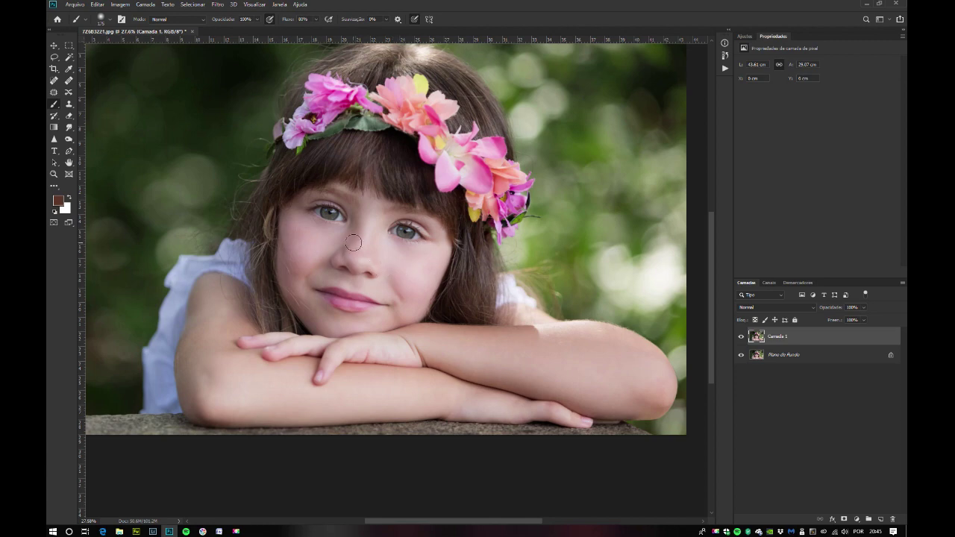
Create gray Clarear and Escurecer dodge-and-burn layers in Sobrepor (Overlay) mode and make Escurecer the active layer.
key("F2")
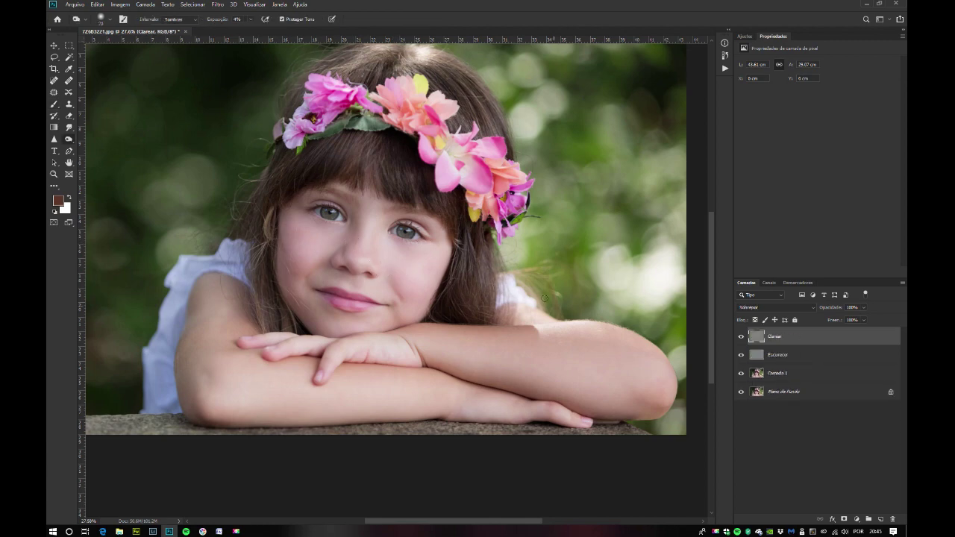
left_click(759, 358)
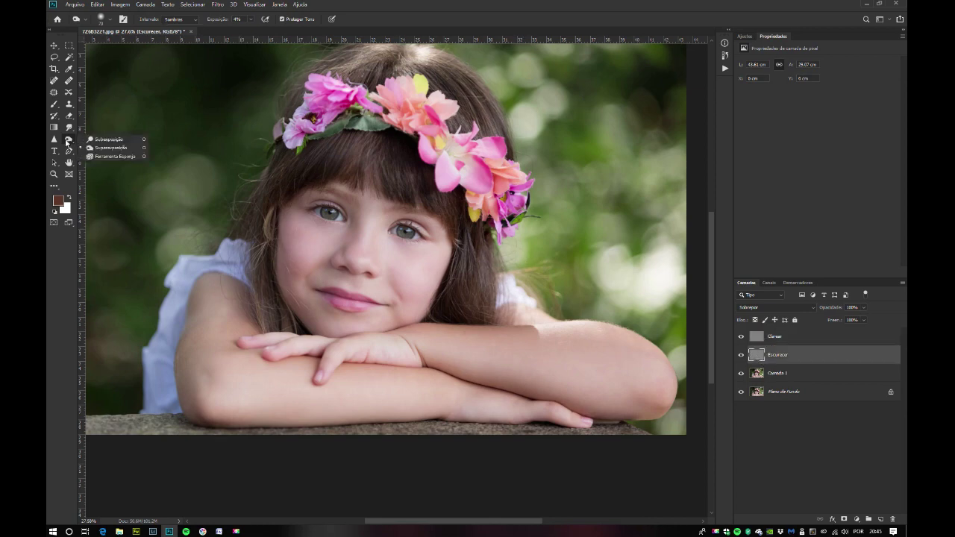
Deepen the shadows around the face on the Escurecer layer with the Burn tool, range Sombras and exposure 4%.
scroll(270, 214, "up", 5)
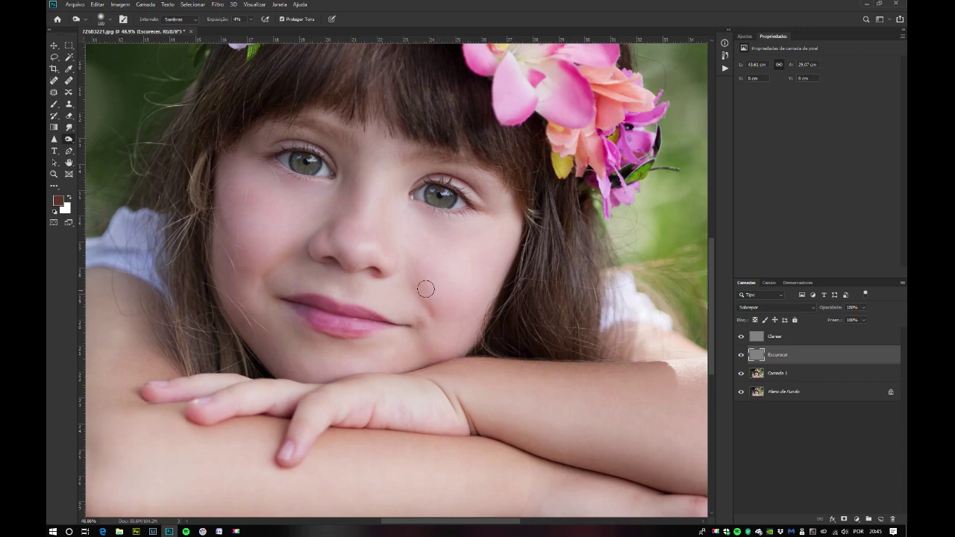
scroll(392, 294, "down", 2)
left_click_drag(423, 221, 389, 340)
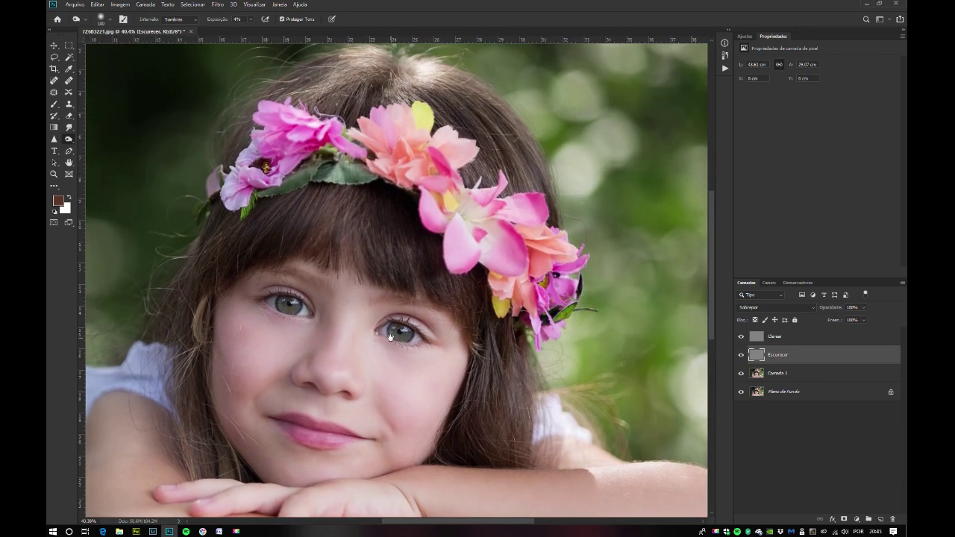
key("]")
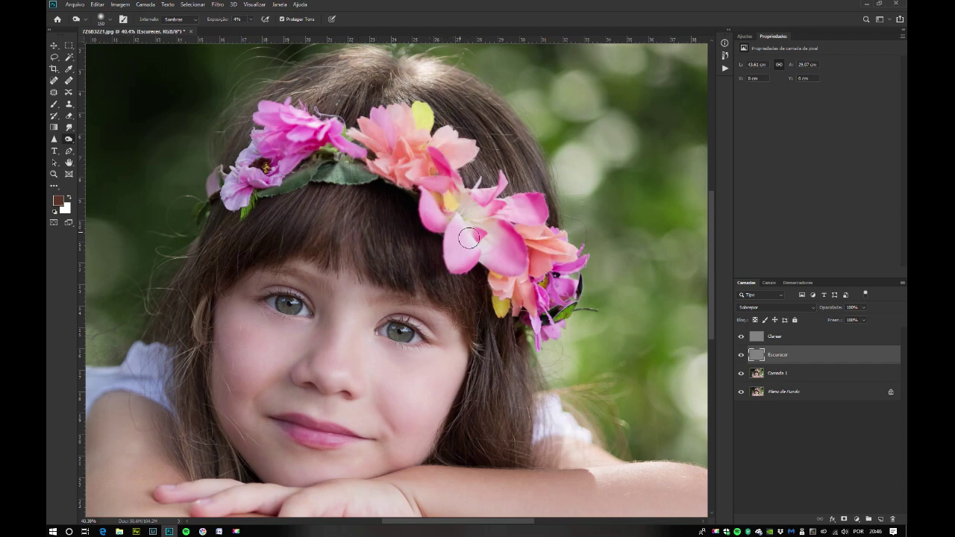
Darken the shadows of the flower crown and the hair with Burn strokes of varying brush sizes on the Escurecer layer.
left_click_drag(474, 246, 475, 253)
key("bracketleft")
key("bracketleft")
key("bracketleft")
key("bracketright")
key("bracketright")
key("bracketright")
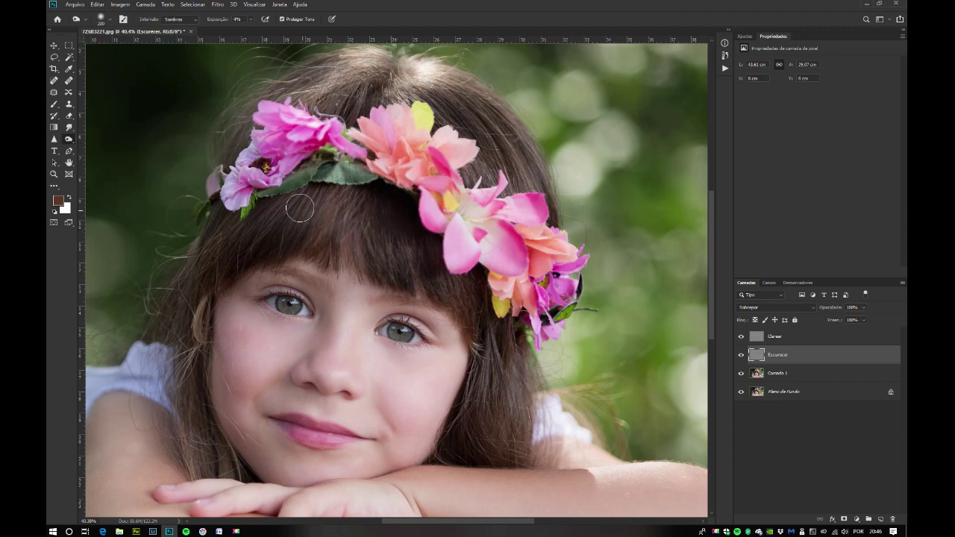
key("bracketleft")
key("bracketleft")
key("bracketleft")
key("bracketleft")
key("bracketleft")
key("bracketleft")
key("bracketleft")
key("bracketleft")
key("bracketleft")
Compare the whole portrait with and without the Escurecer layer.
scroll(382, 246, "down", 4)
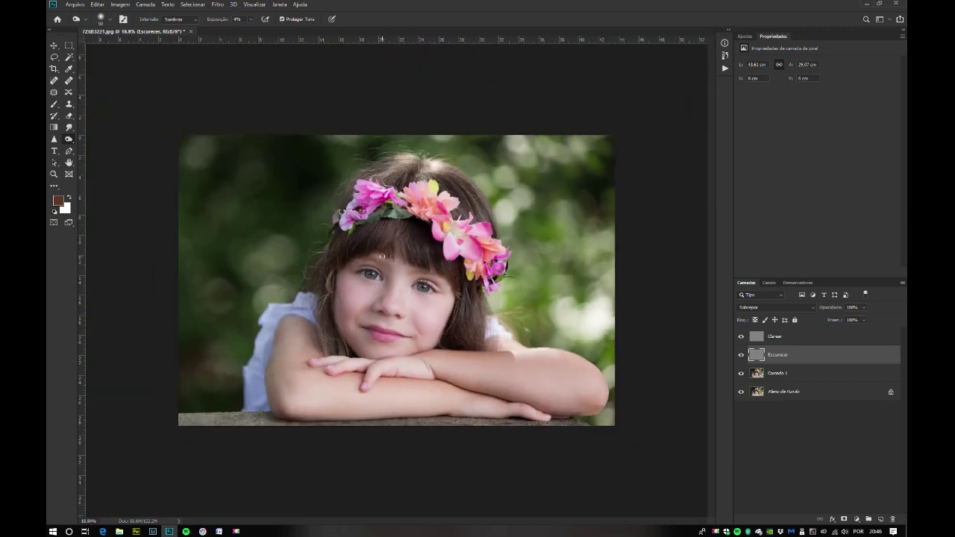
left_click(740, 355)
left_click(741, 355)
Brighten both eyes with Dodge tool strokes on the Clarear layer and compare the result with that layer hidden.
left_click(761, 341)
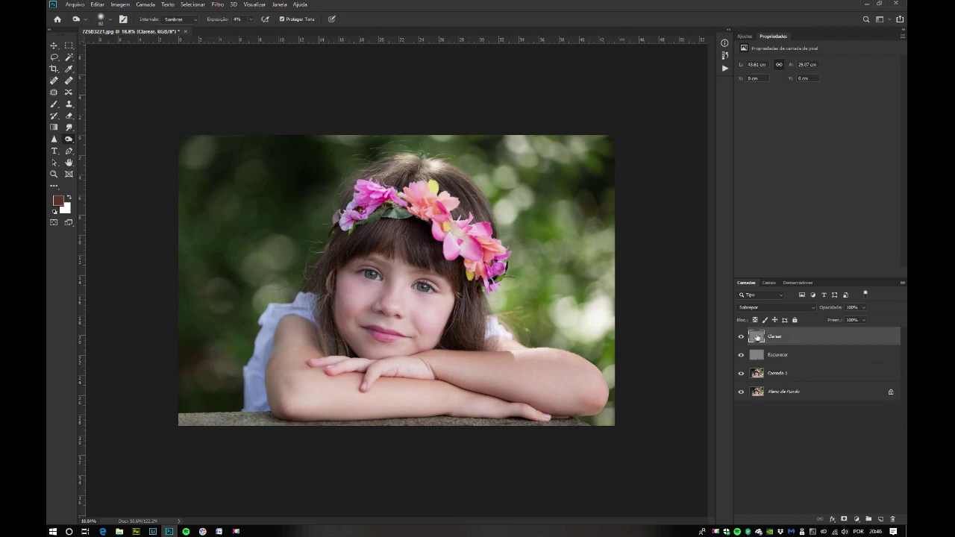
right_click(66, 140)
left_click(116, 154)
scroll(378, 290, "up", 8)
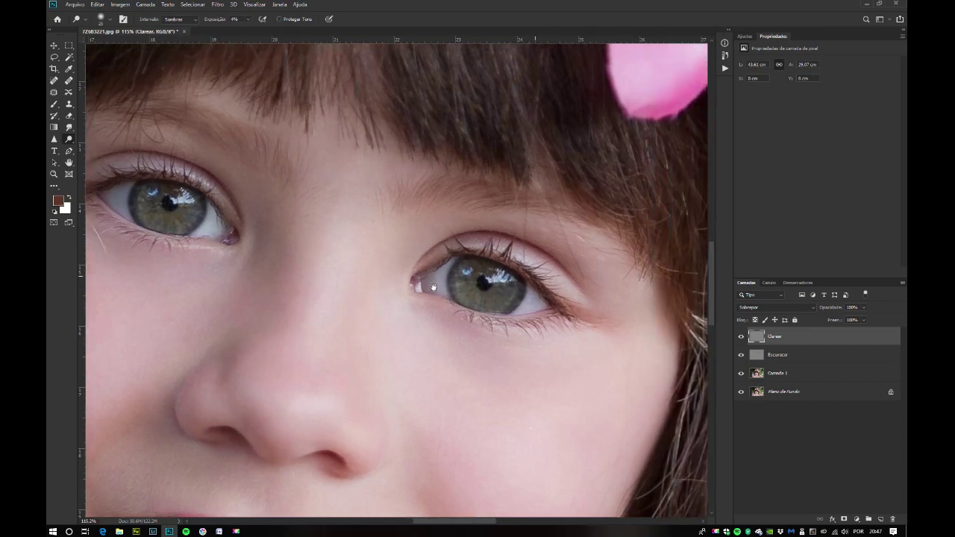
left_click_drag(434, 287, 430, 287)
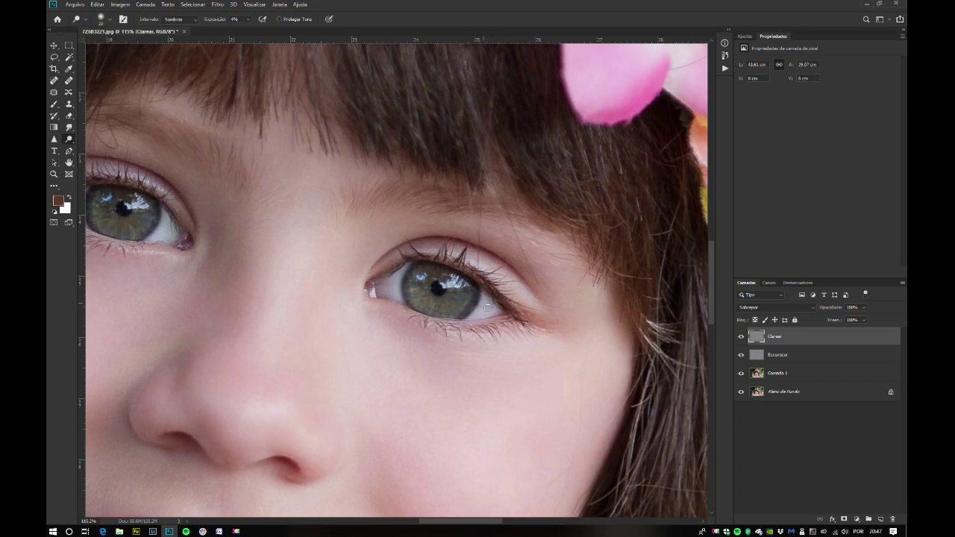
left_click_drag(294, 268, 446, 329)
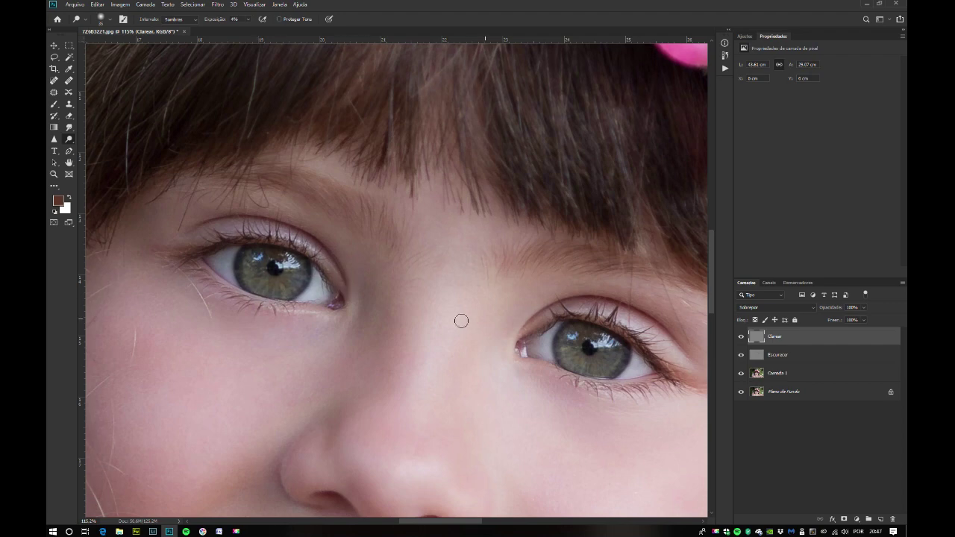
left_click(741, 338)
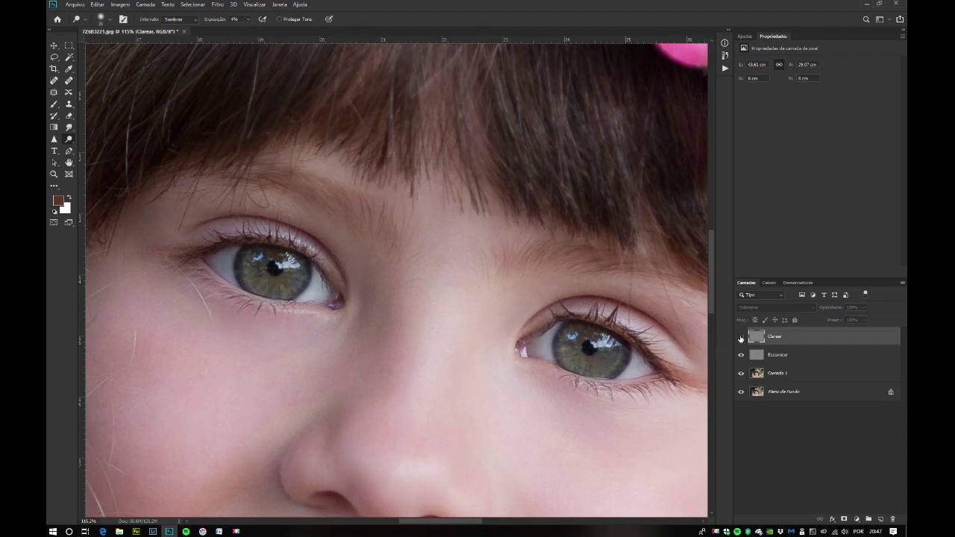
left_click(741, 338)
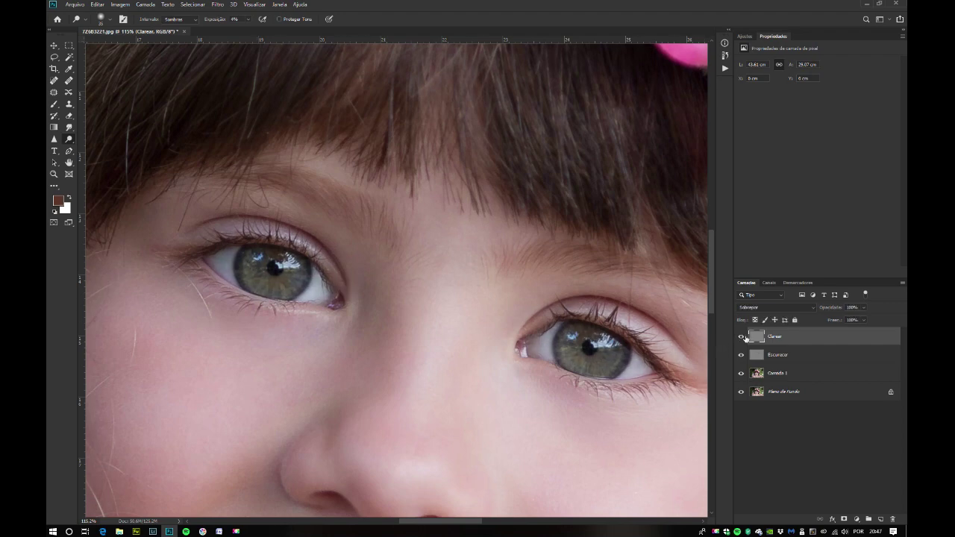
Darken the pupils and fine details of the eyes with small Burn strokes on the Escurecer layer.
left_click(756, 355)
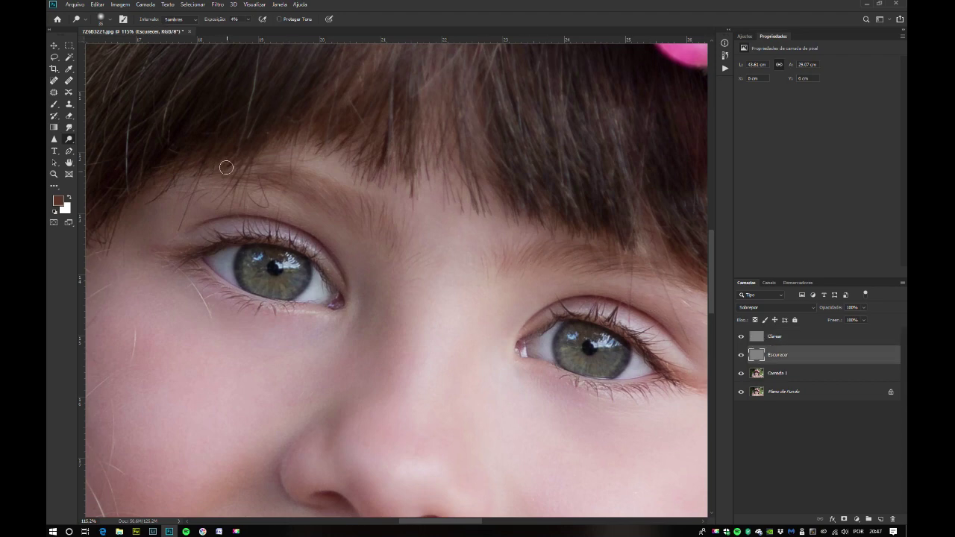
right_click(69, 139)
left_click(93, 148)
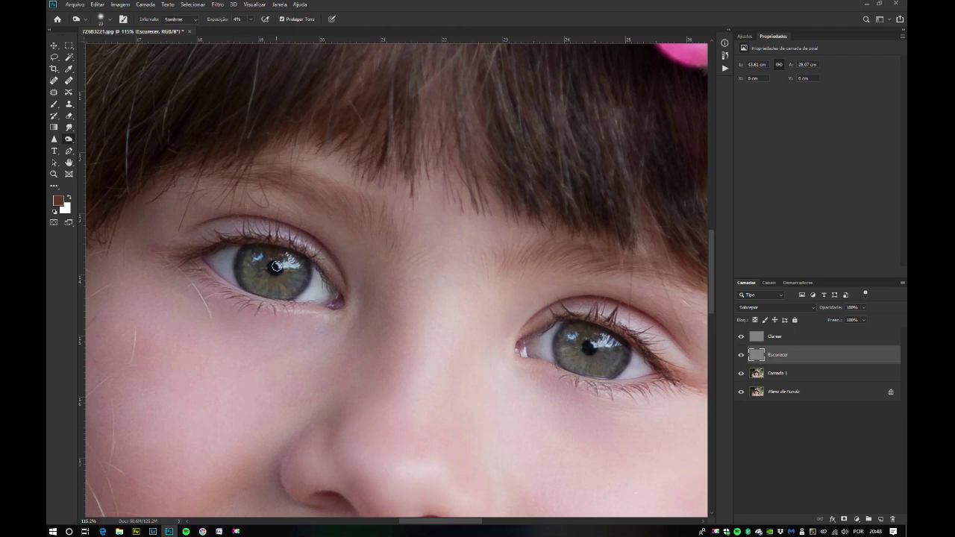
left_click_drag(276, 267, 273, 267)
key("bracketleft")
key("bracketleft")
key("bracketleft")
Lighten the highlights of the nose and cheeks on the Clarear layer with a larger Dodge brush.
scroll(347, 339, "down", 8)
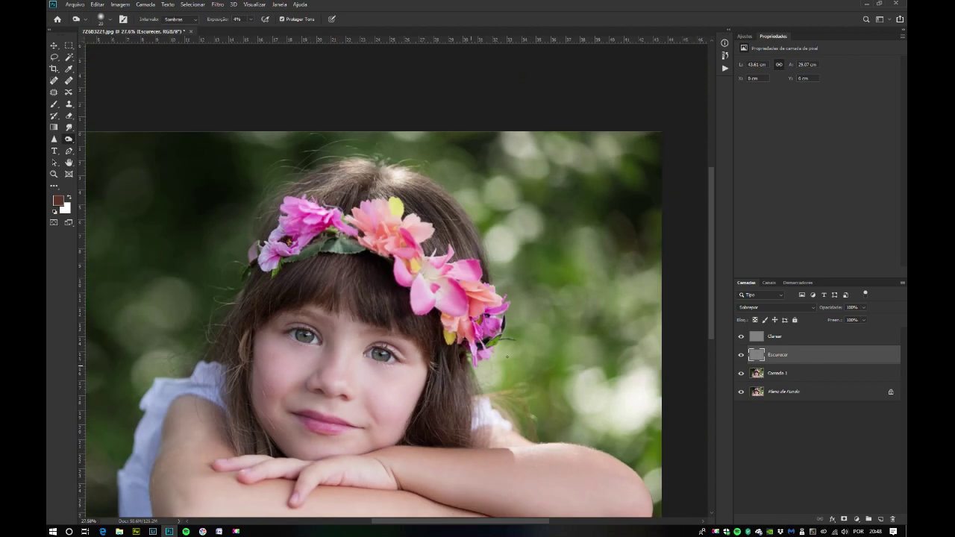
left_click(757, 337)
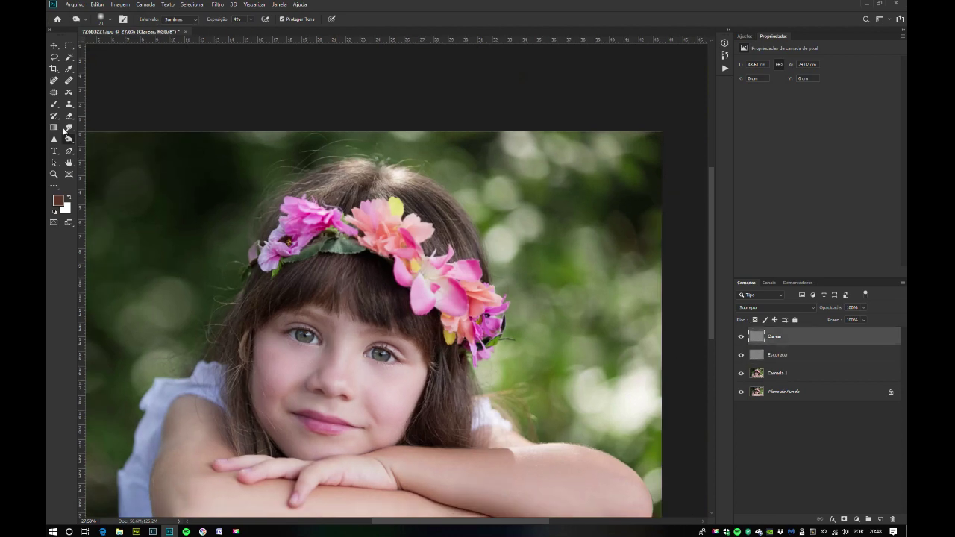
right_click(74, 139)
left_click(94, 138)
scroll(288, 225, "down", 1)
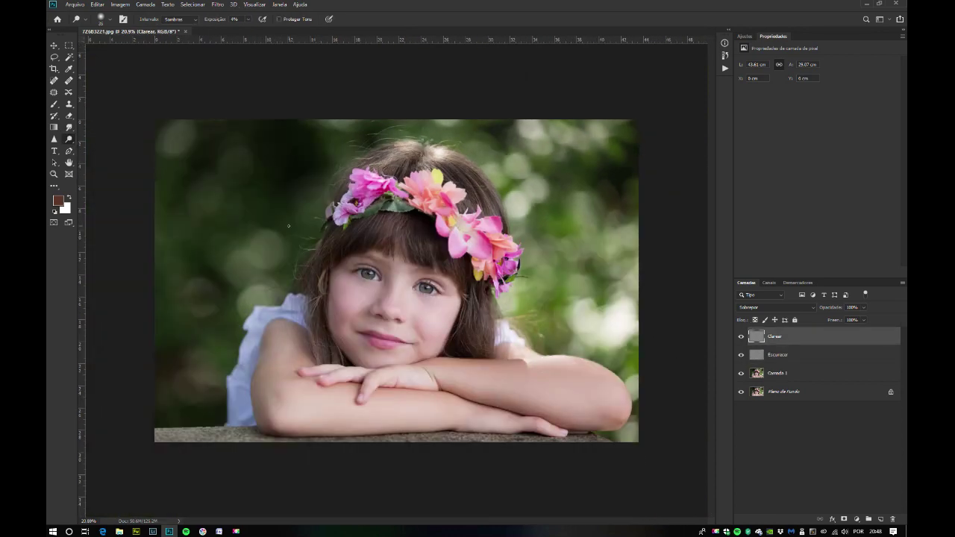
scroll(385, 353, "up", 5)
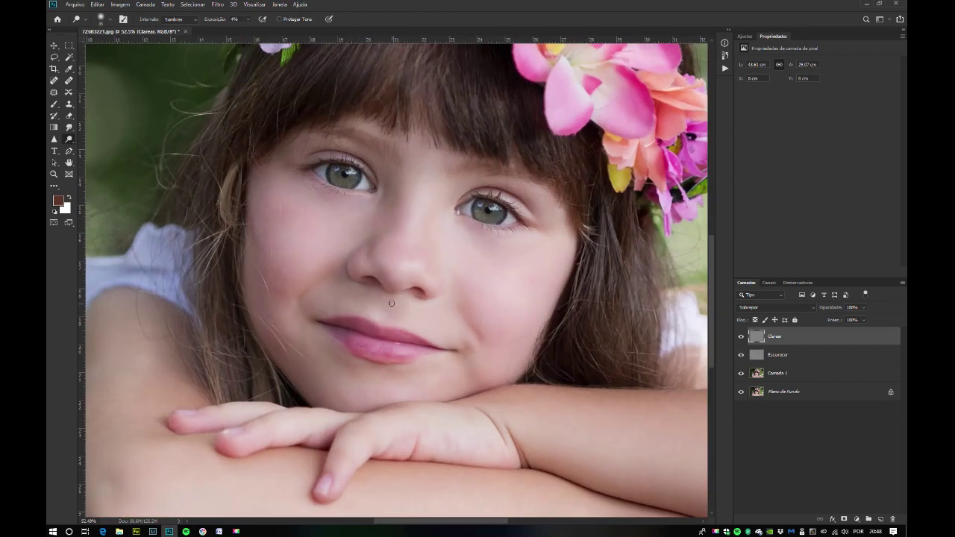
scroll(391, 303, "down", 1)
key("bracketright")
key("bracketright")
key("bracketright")
key("bracketright")
key("bracketright")
key("bracketright")
key("bracketright")
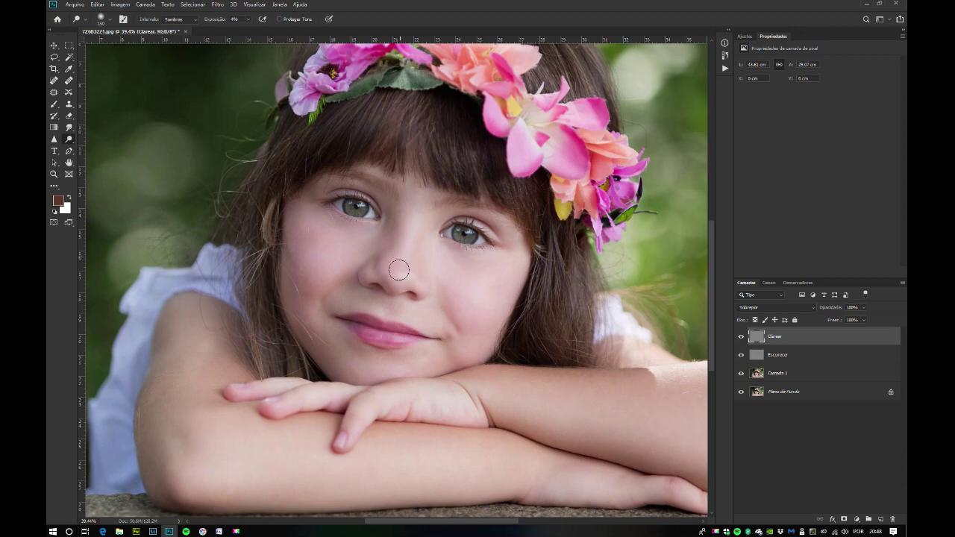
key("bracketright")
left_click_drag(311, 244, 342, 249)
Lighten the highlights in the bangs, the side hair and around the flower crown with Dodge strokes on the Clarear layer.
mouse_move(363, 132)
left_mouse_down()
mouse_move(416, 106)
mouse_move(410, 113)
mouse_move(443, 115)
left_mouse_up()
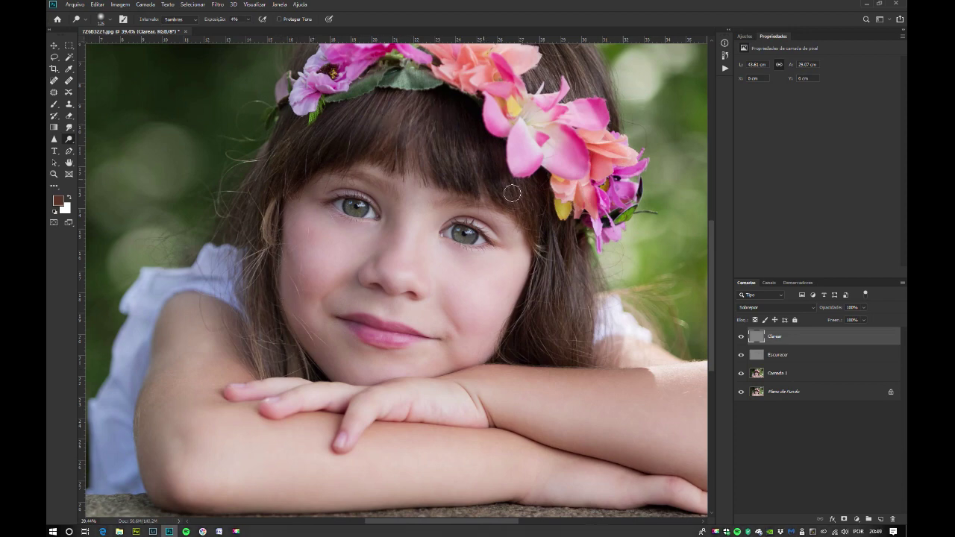
mouse_move(566, 235)
left_mouse_down()
mouse_move(538, 266)
mouse_move(564, 346)
left_mouse_up()
scroll(564, 224, "up", 5)
left_click_drag(531, 173, 571, 235)
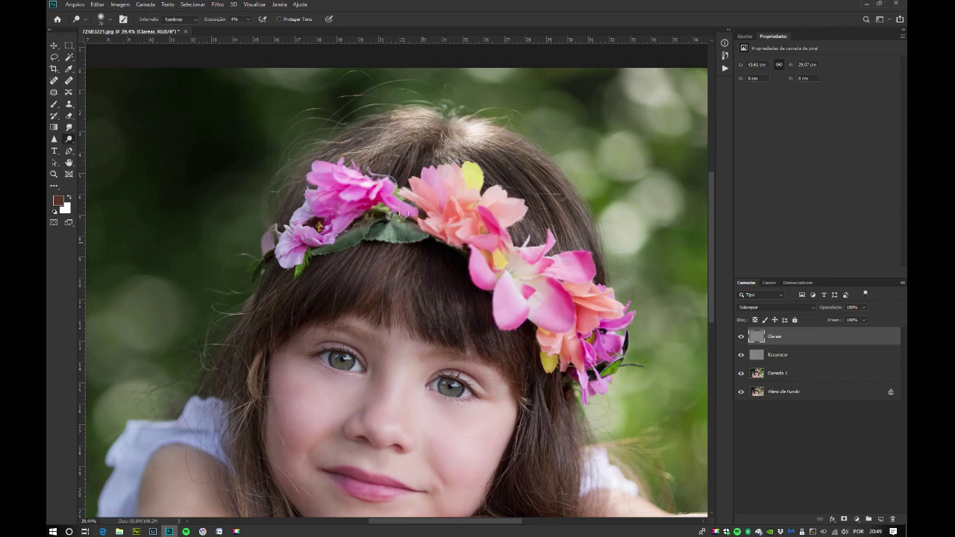
Review the portrait at several magnifications and compare it with and without the Clarear layer.
scroll(415, 260, "down", 3)
scroll(416, 246, "down", 1)
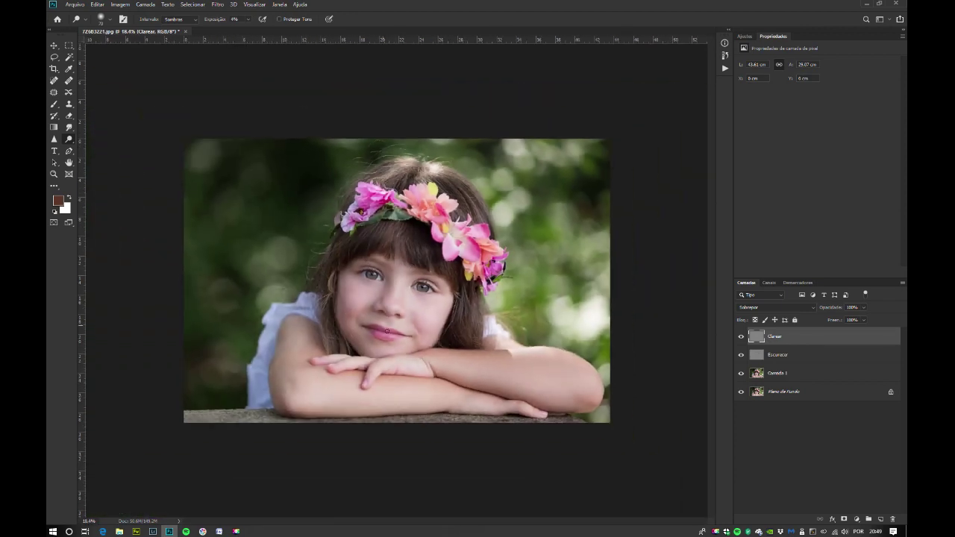
scroll(574, 398, "up", 2)
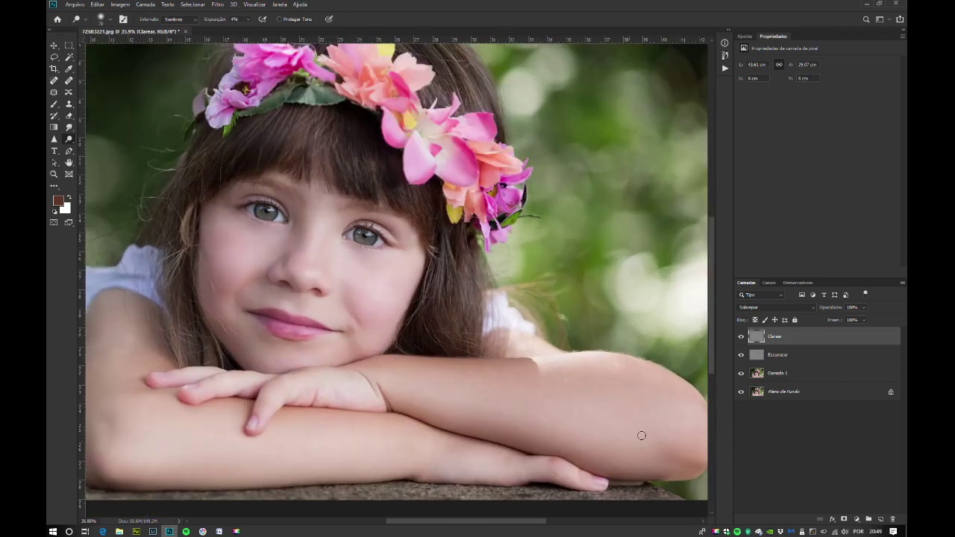
scroll(573, 431, "down", 4)
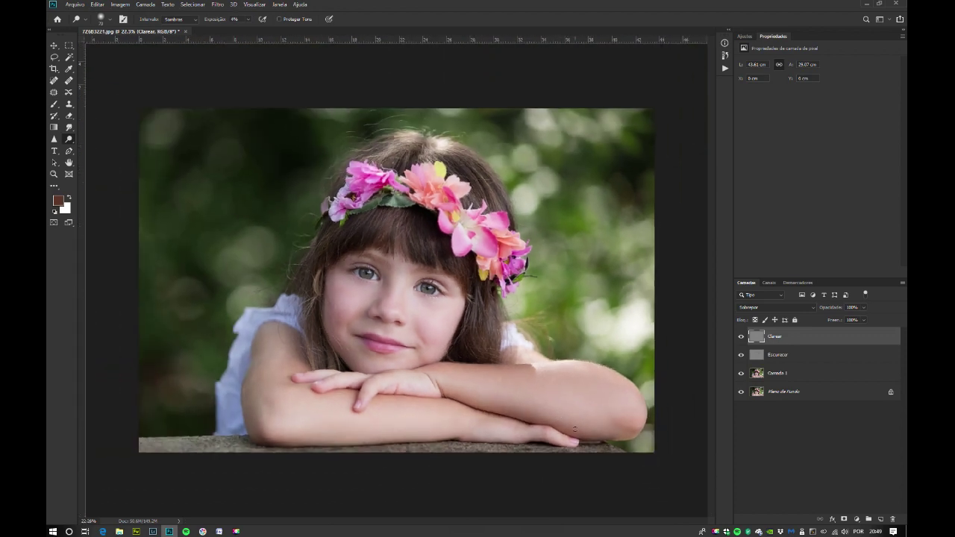
left_click(741, 338)
left_click(741, 338)
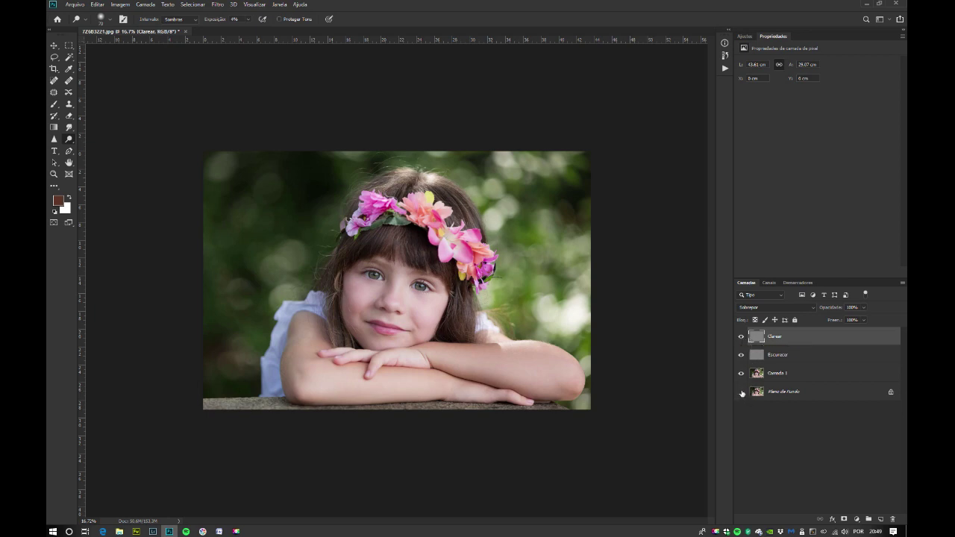
Merge the Clarear, Escurecer and Camada 1 layers, compare the result with the original, and merge it into the background.
key("ctrl+shift+e")
left_click(741, 337)
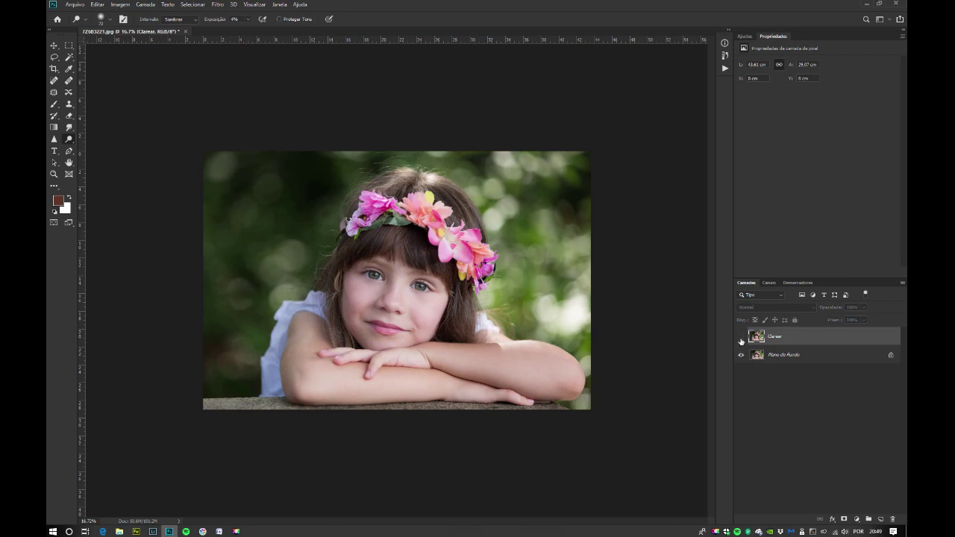
left_click(741, 337)
key("ctrl+e")
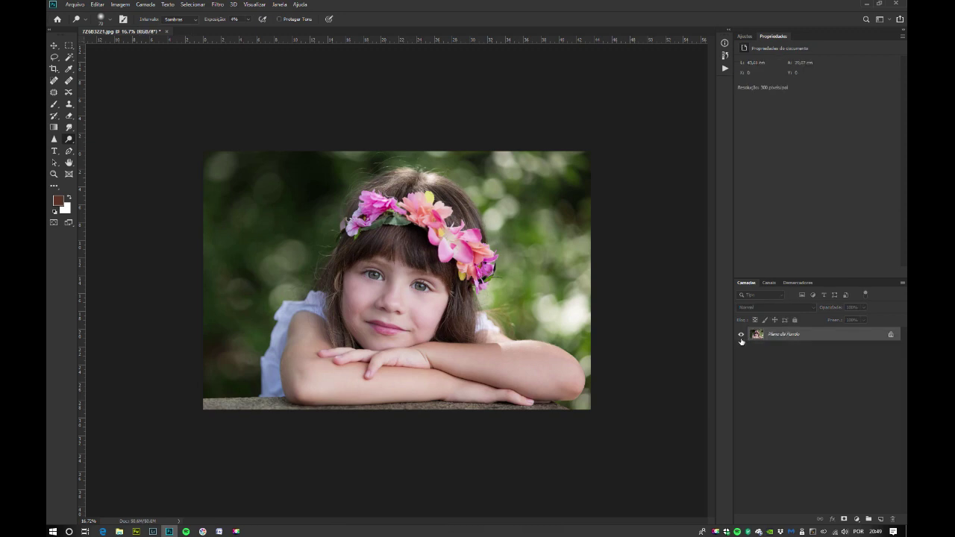
Duplicate the background layer and apply the High Pass filter (Alta Frequência) with a radius of 1 pixel to the copy.
key("ctrl+j")
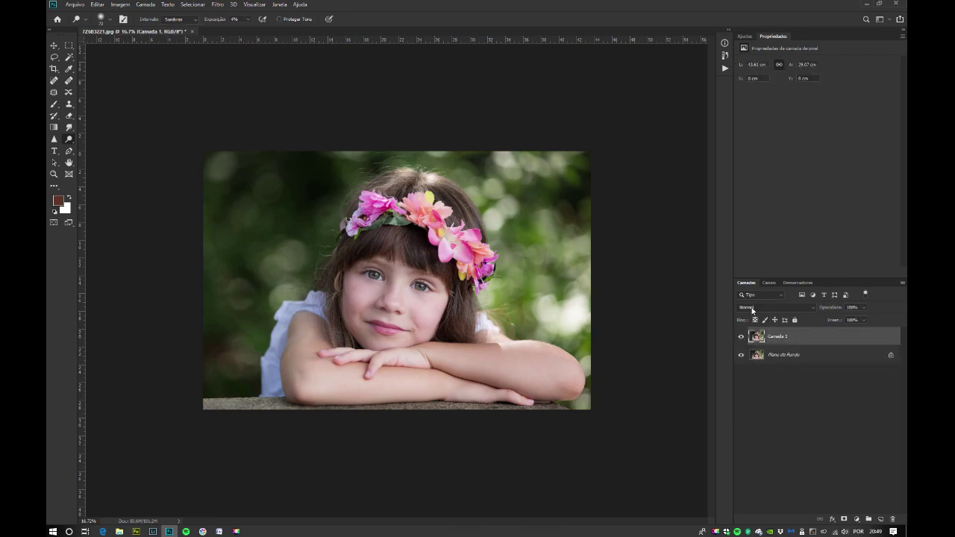
left_click(217, 5)
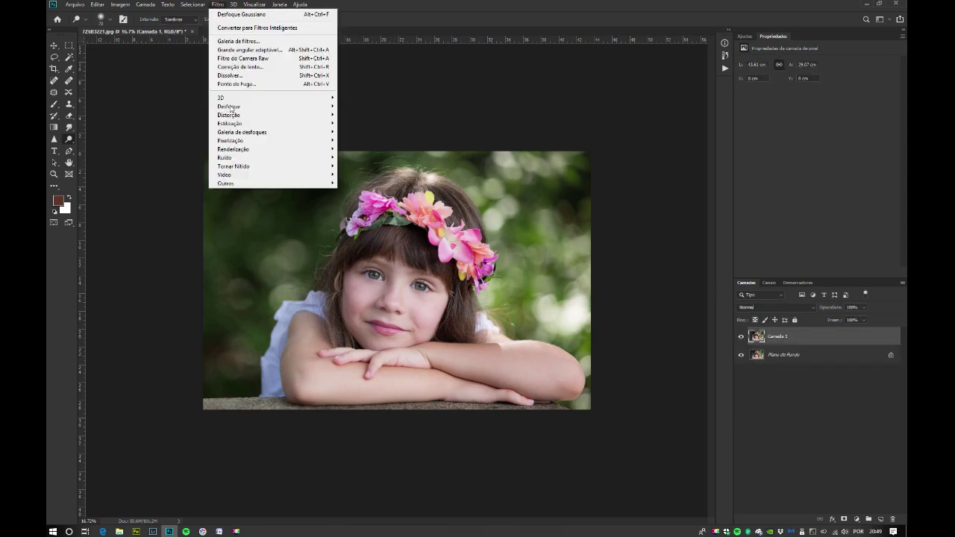
mouse_move(325, 186)
left_click(364, 182)
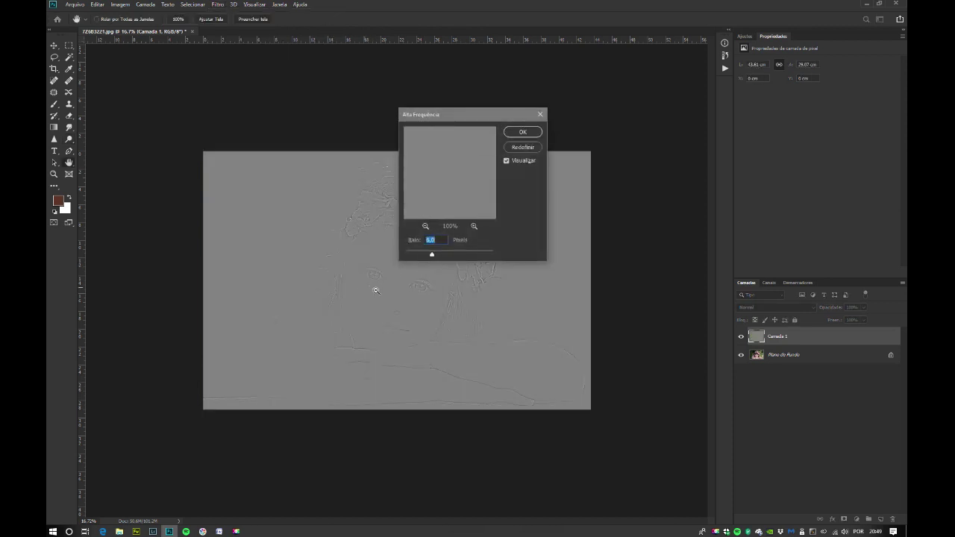
scroll(373, 286, "up", 5)
scroll(402, 291, "up", 1)
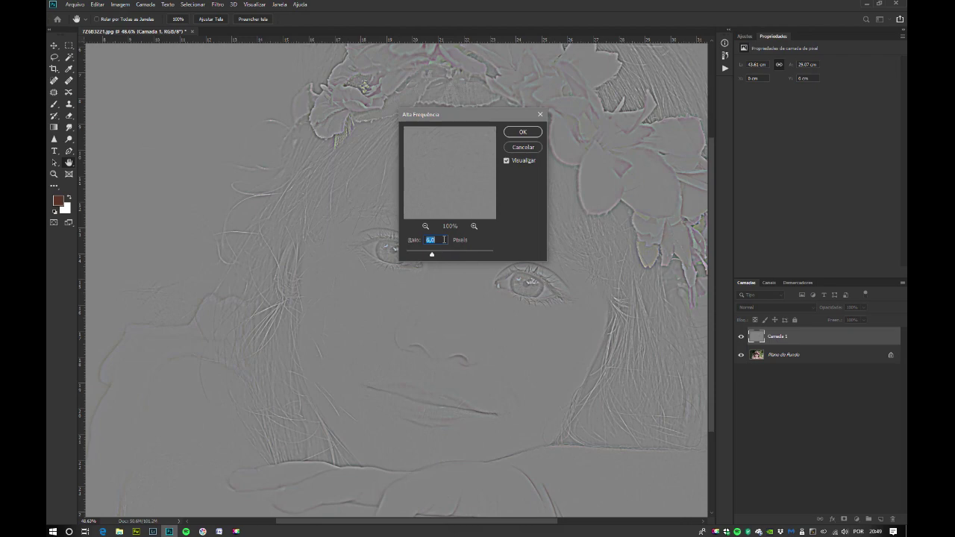
type("1")
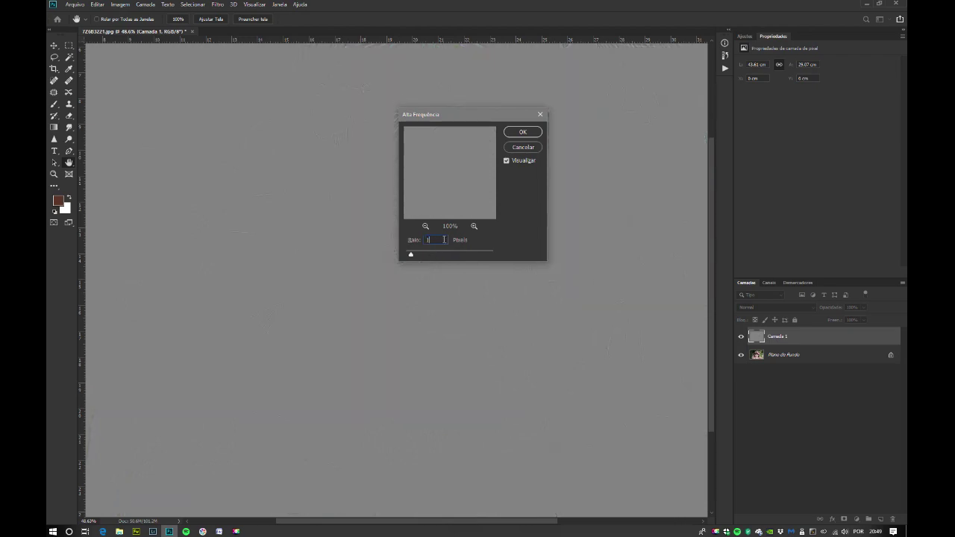
double_click(444, 239)
left_click(523, 132)
key("o")
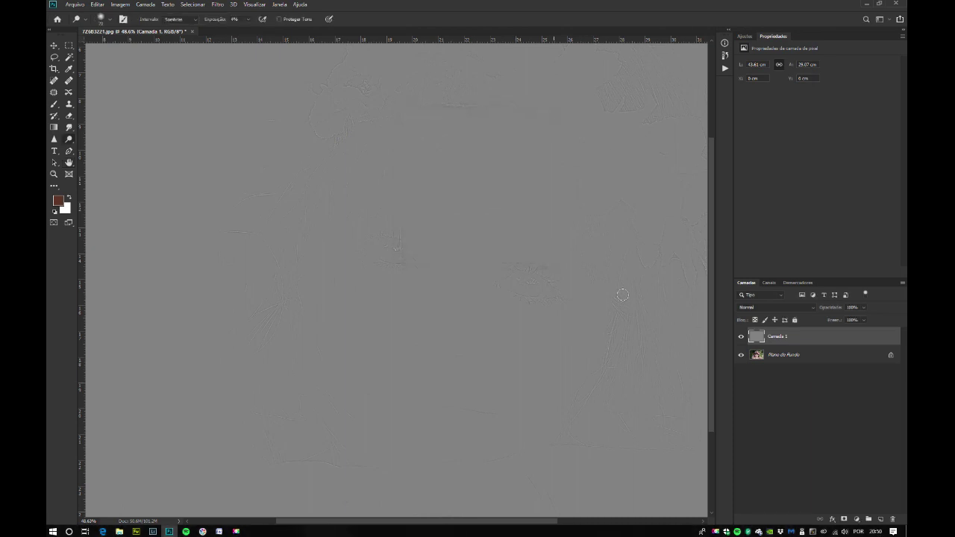
Set the High Pass layer's blend mode to Luz Direta and compare the portrait with and without the layer.
left_click(758, 308)
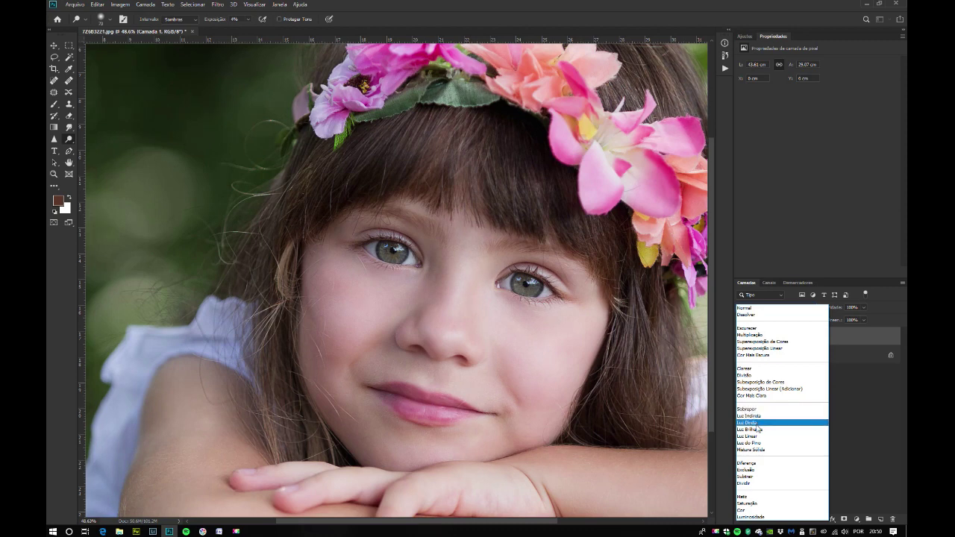
left_click(756, 424)
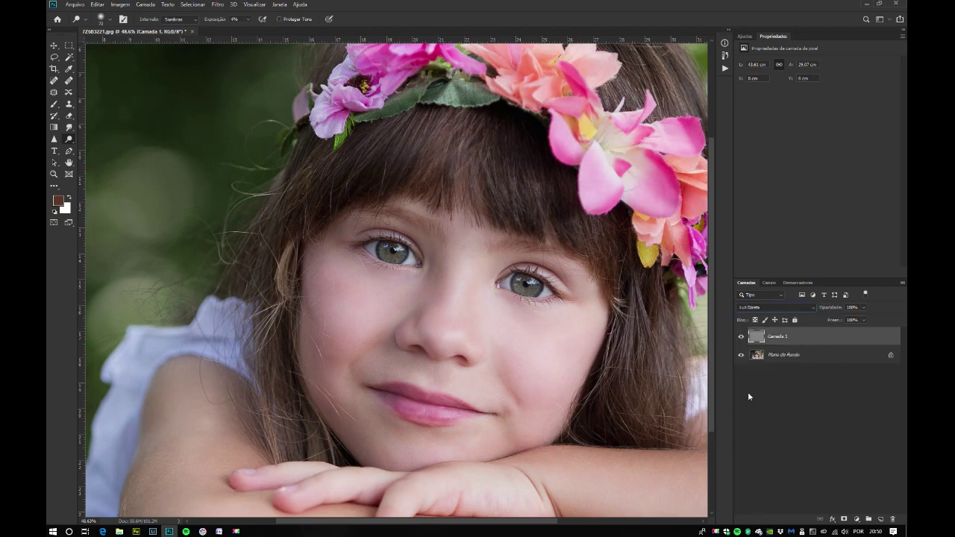
left_click(772, 369)
left_click(742, 336)
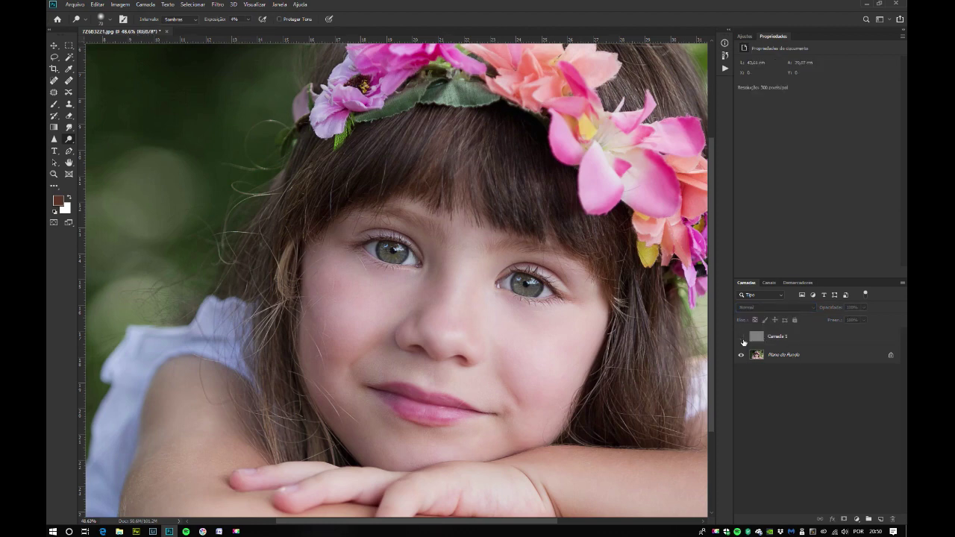
left_click(743, 338)
Review the sharpening layer at its current opacity, merge it into the background, and inspect the sharpened eyes and the whole portrait.
scroll(542, 347, "down", 5)
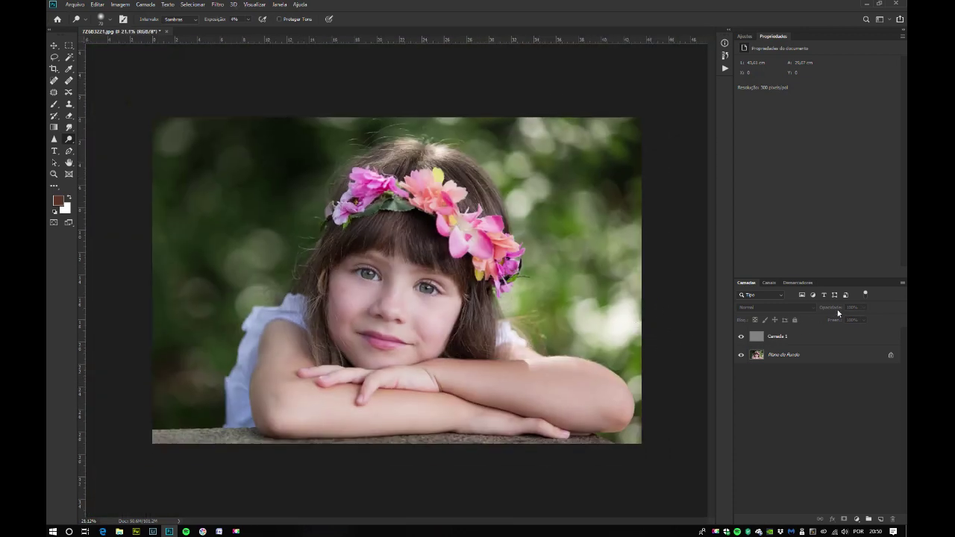
left_click(781, 338)
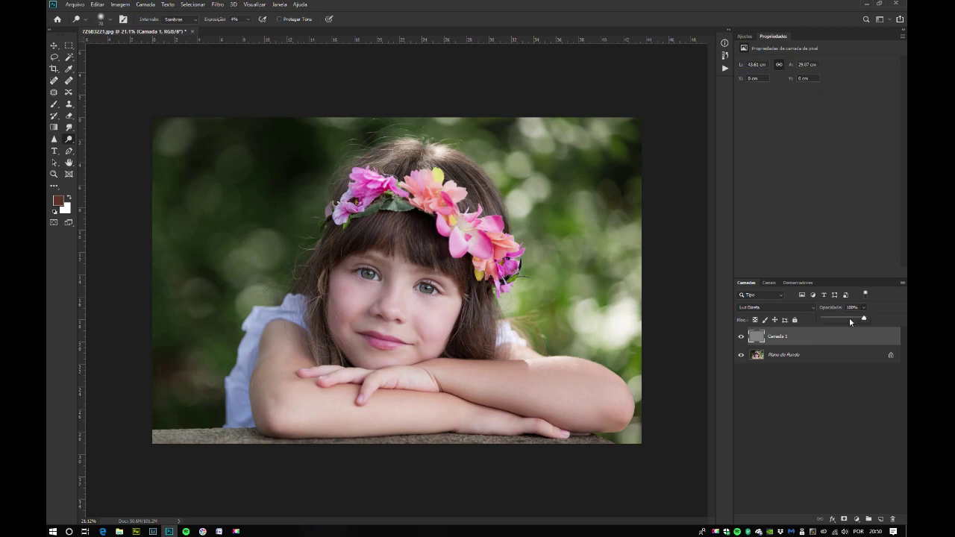
left_click(818, 385)
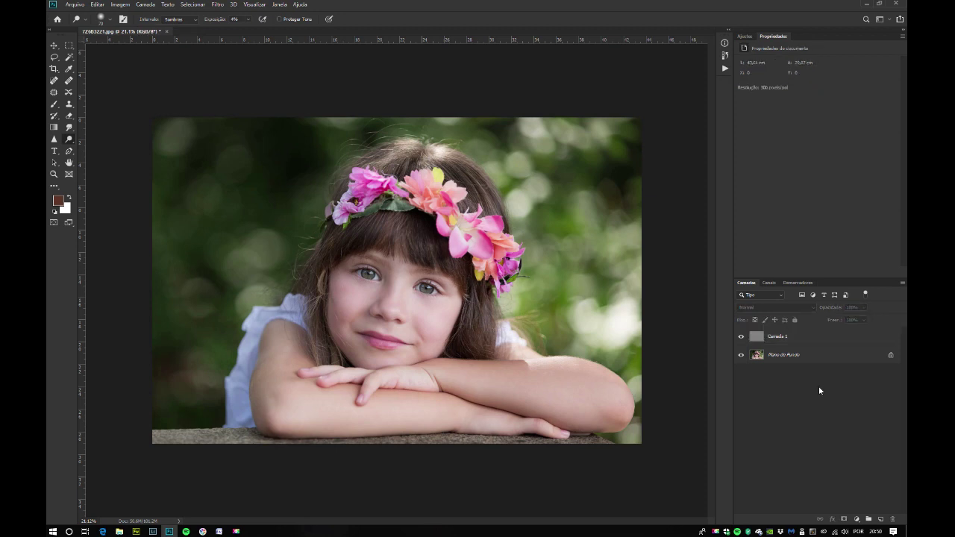
left_click(760, 340)
key("Delete")
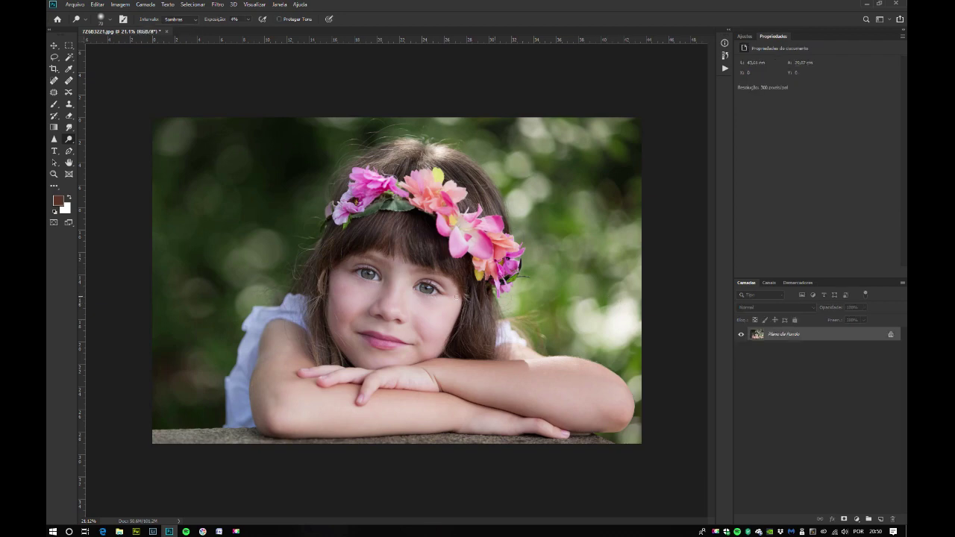
scroll(430, 288, "up", 8)
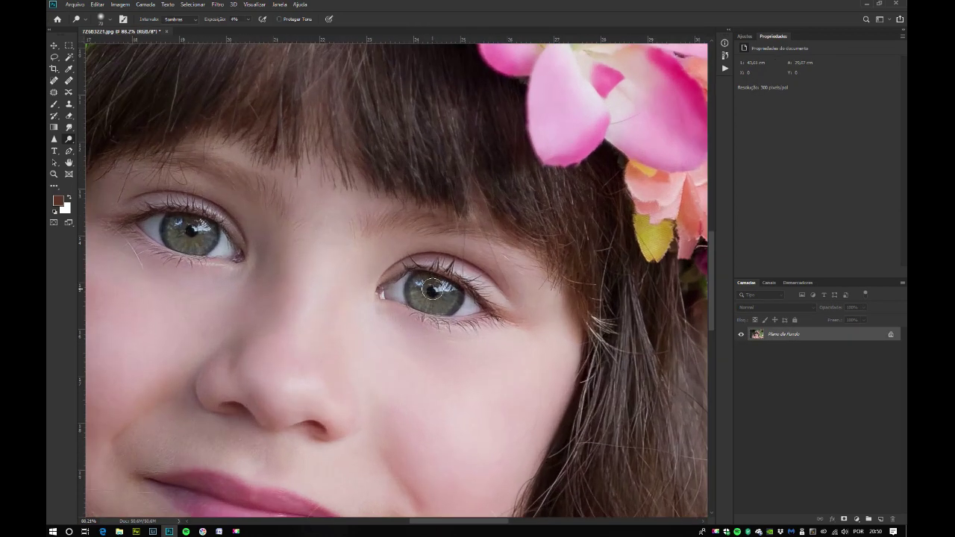
scroll(433, 289, "down", 8)
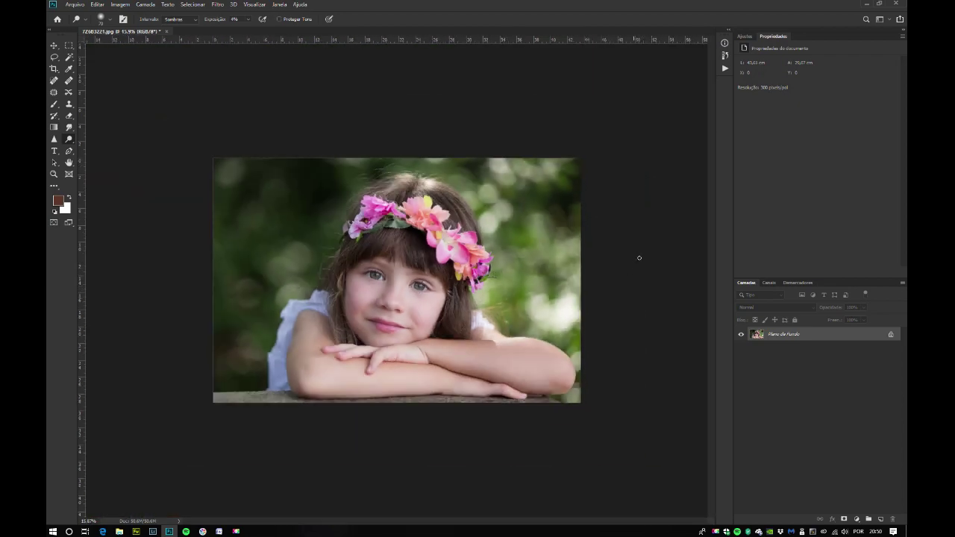
Add a Selective Color adjustment layer and set the black amount of the blacks (Pretos) to 3%.
left_click(745, 36)
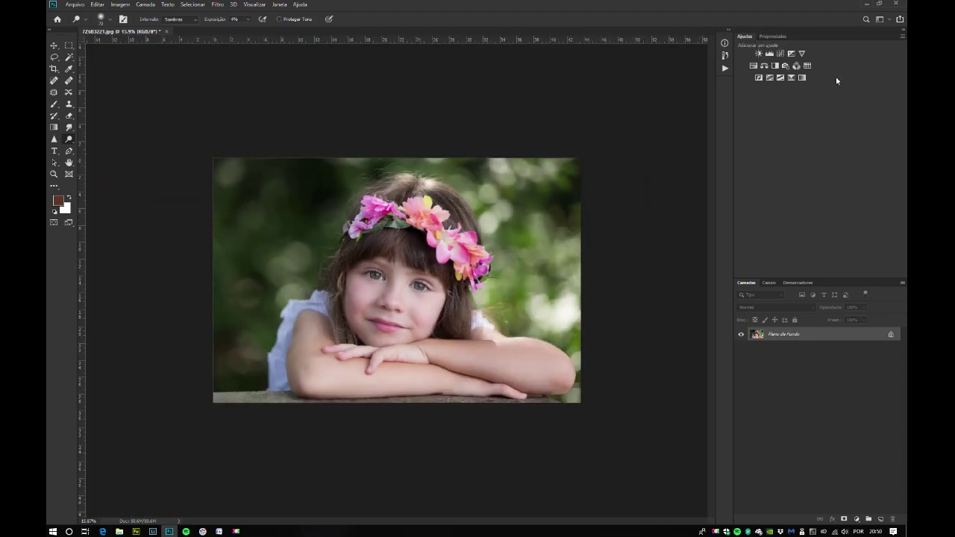
left_click(791, 77)
left_click(785, 72)
left_click(786, 138)
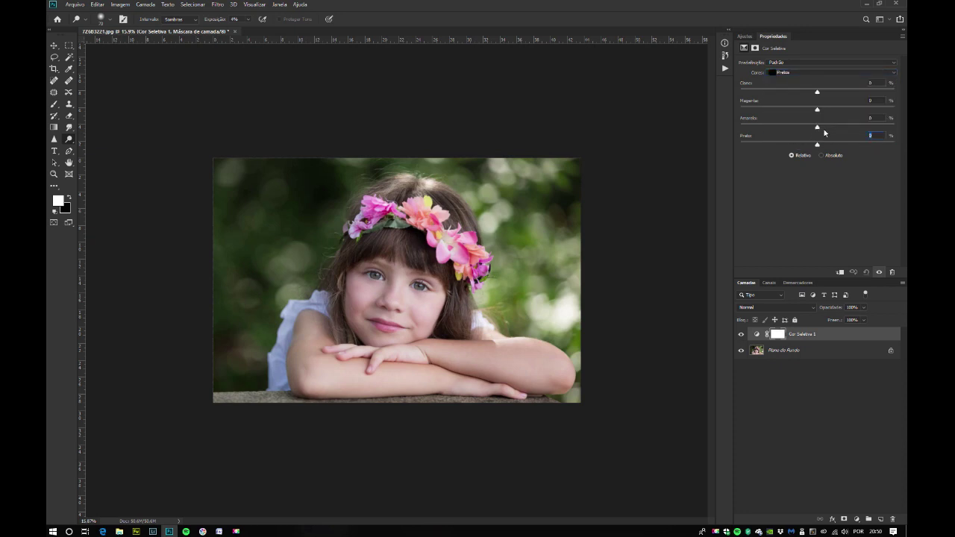
type("3")
key("Return")
Reduce the yellow in the greens (Verdes) of the Selective Color adjustment, trying -100% before easing it partway back.
left_click(777, 73)
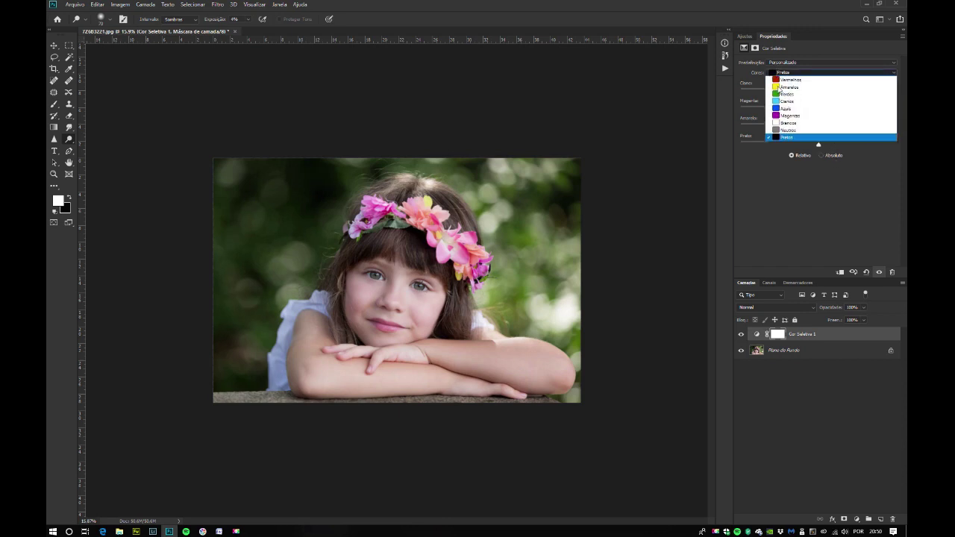
left_click(787, 95)
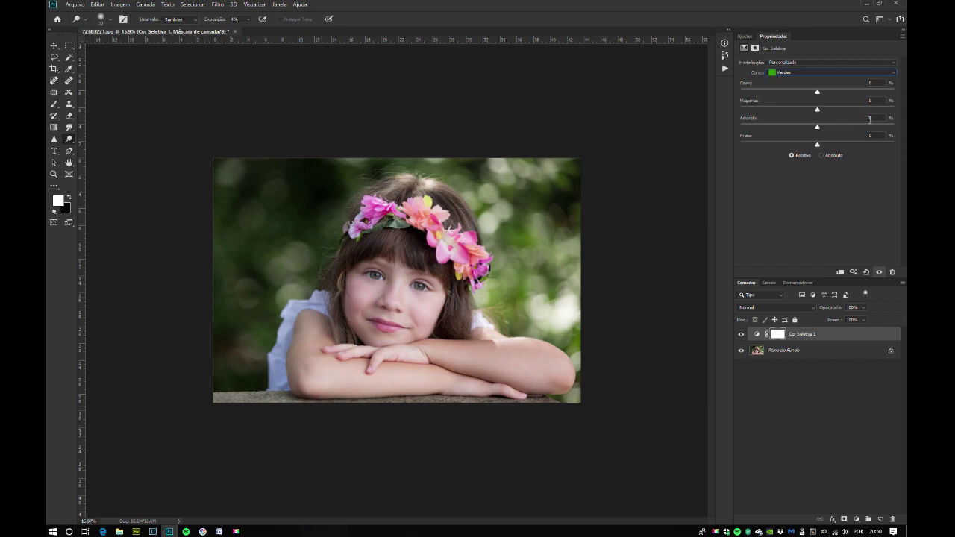
left_click_drag(818, 128, 723, 131)
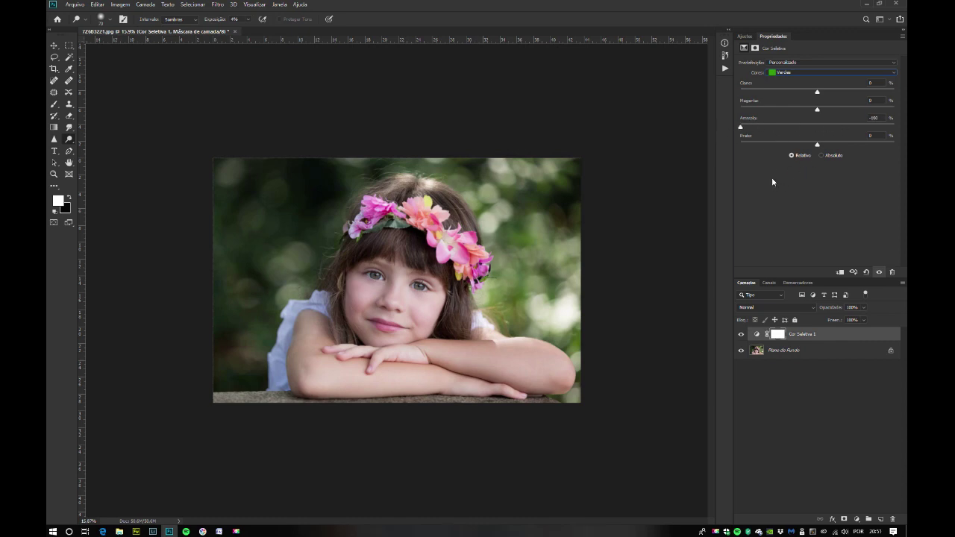
left_click_drag(741, 129, 766, 130)
Compare the portrait with and without the Selective Color adjustment and merge that layer into the background.
left_click(741, 335)
left_click(741, 336)
key("Delete")
Save the portrait as a progressive JPEG at maximum quality 12 and close the program.
key("ctrl+s")
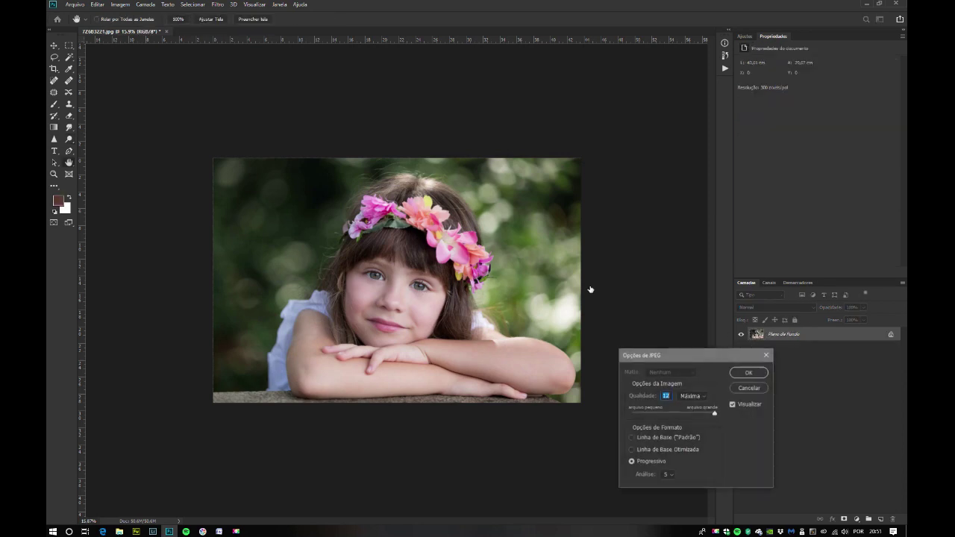
left_click(750, 373)
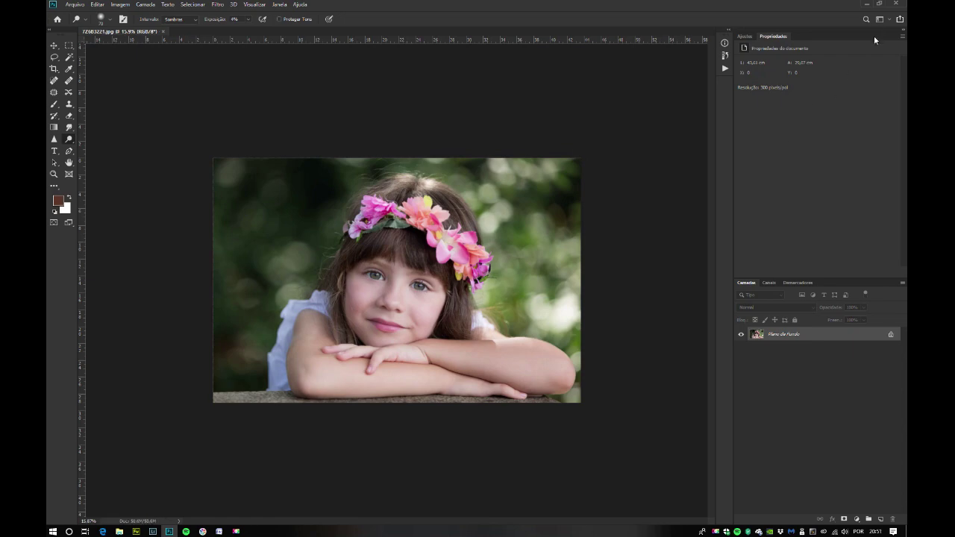
left_click(898, 5)
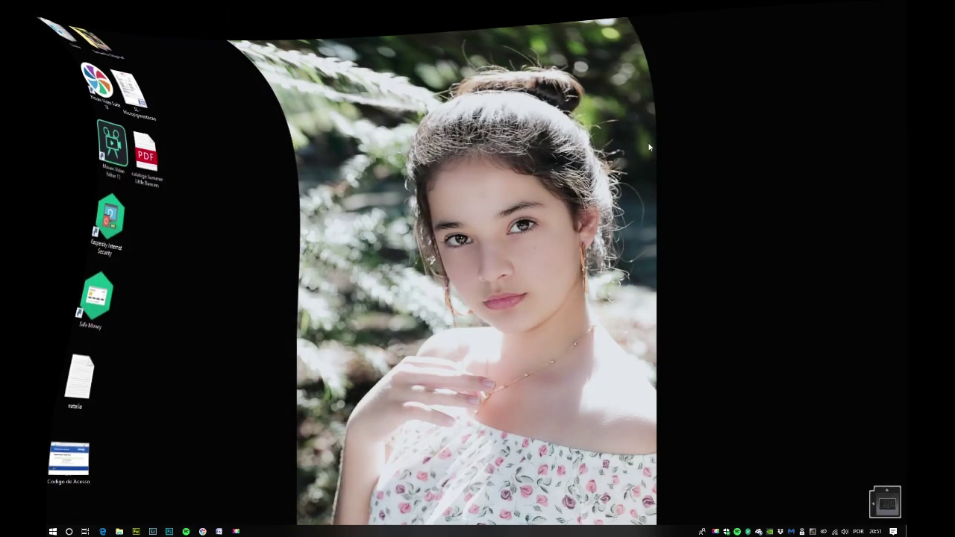